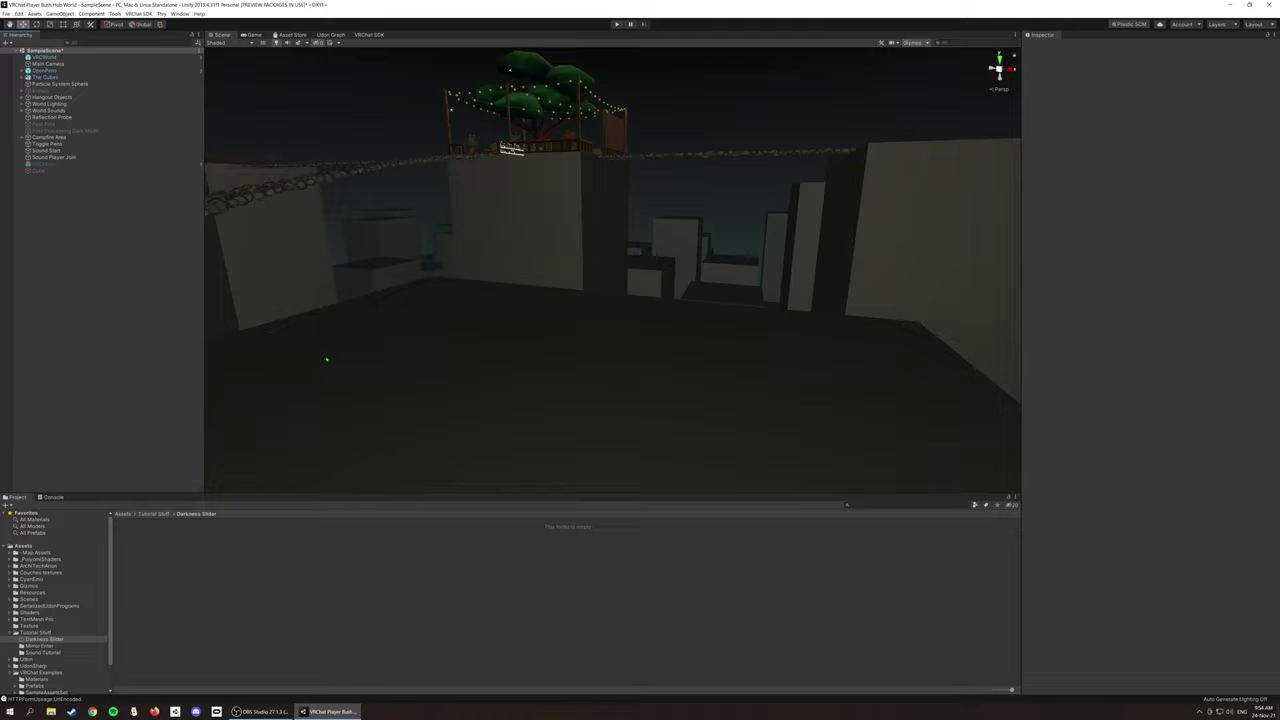
# Give the Main Camera a Post-process Layer component whose layer is Water.
pyautogui.click(119, 64)
pyautogui.click(1137, 329)
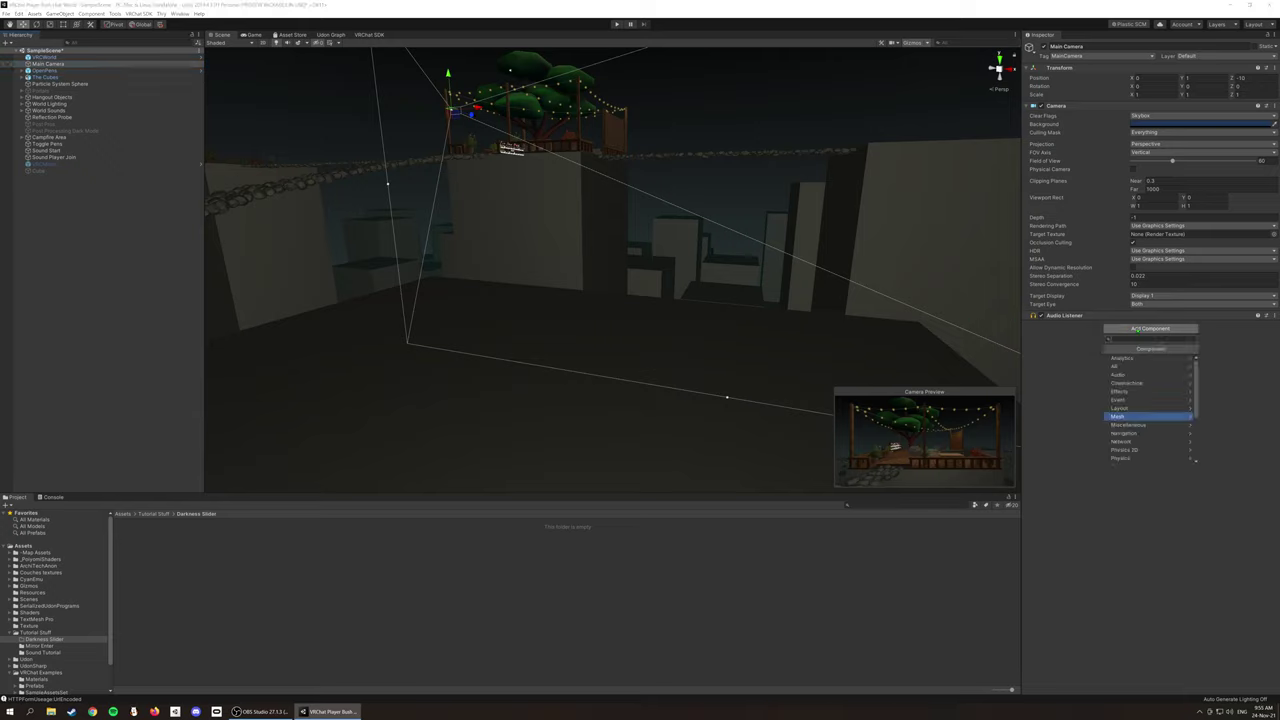
pyautogui.write('post')
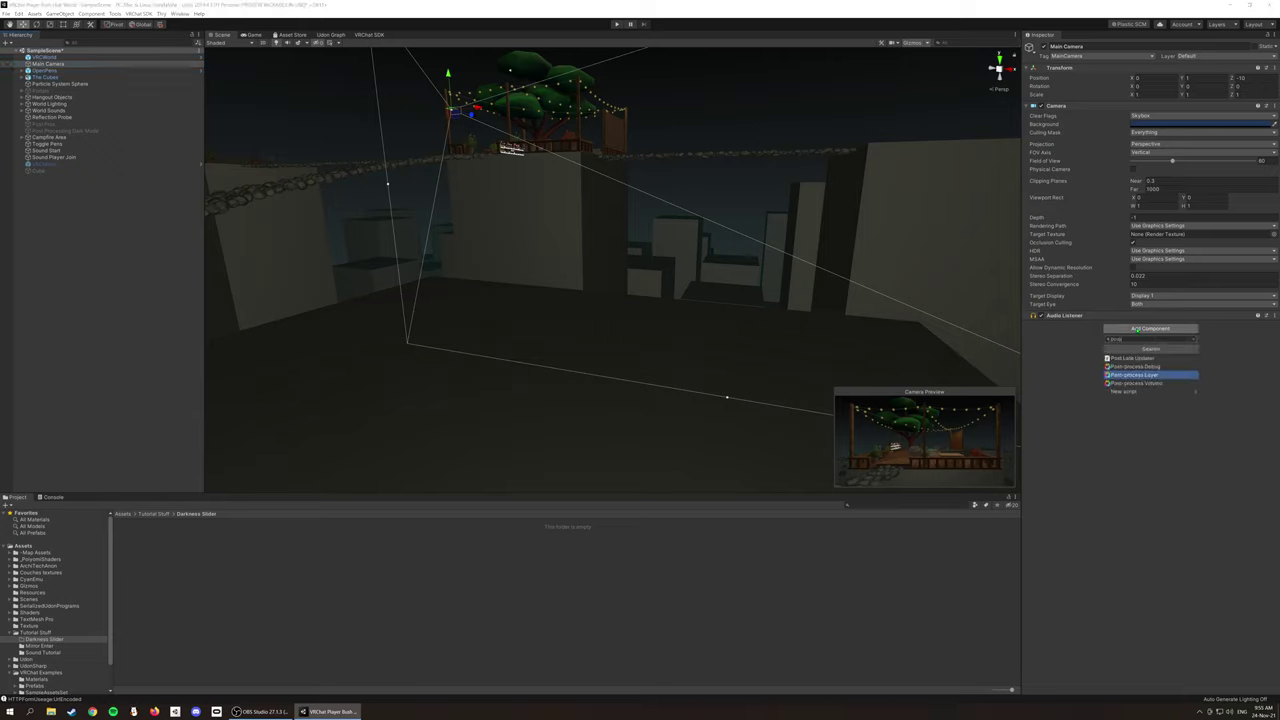
pyautogui.press('Return')
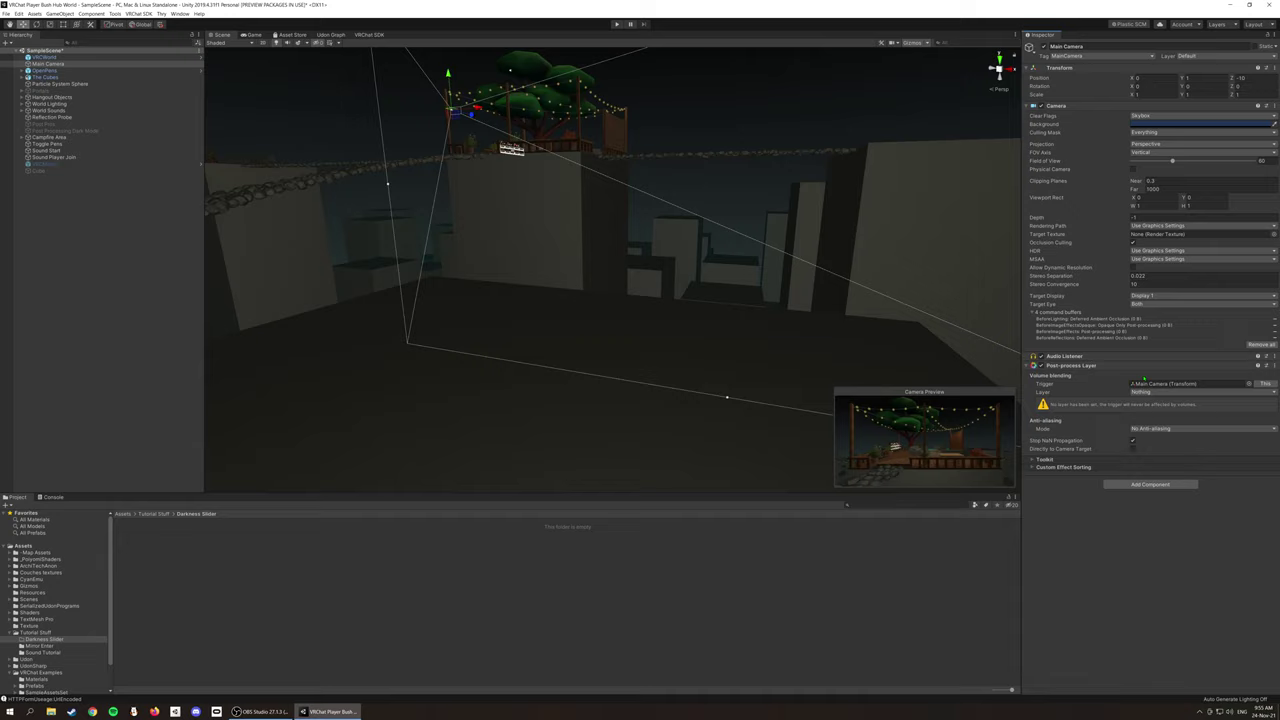
pyautogui.click(1148, 394)
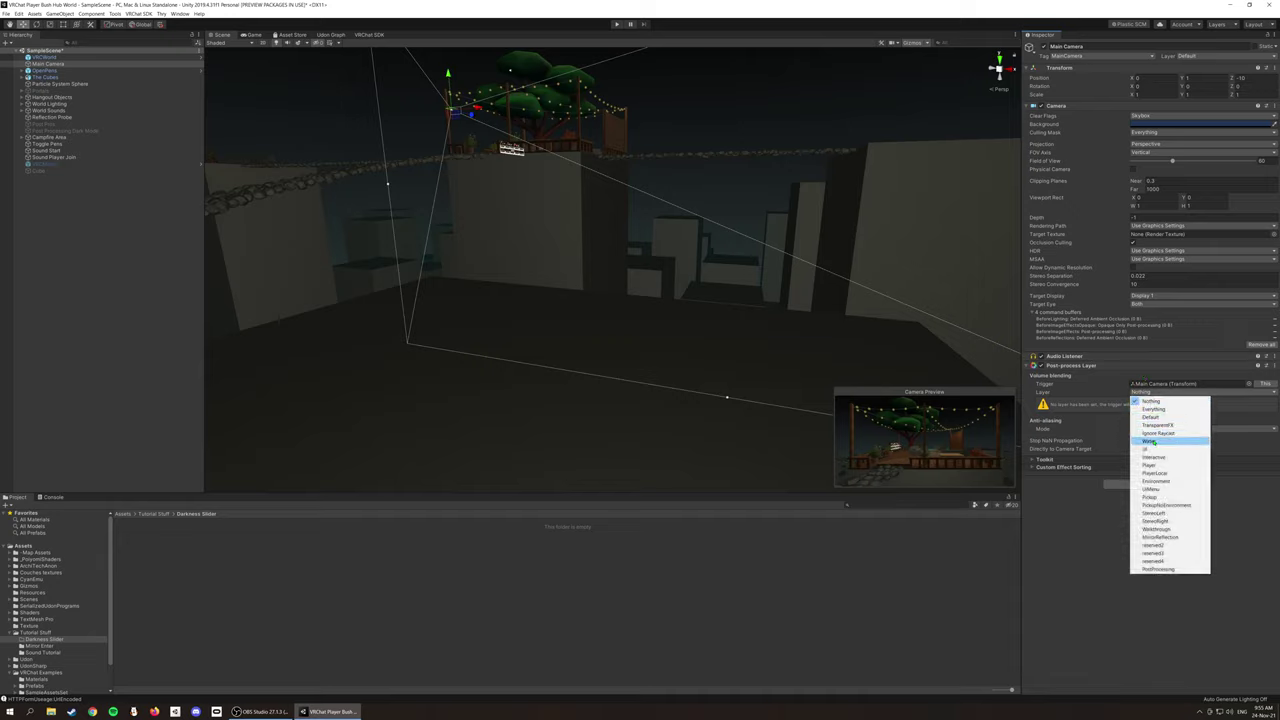
pyautogui.click(1155, 440)
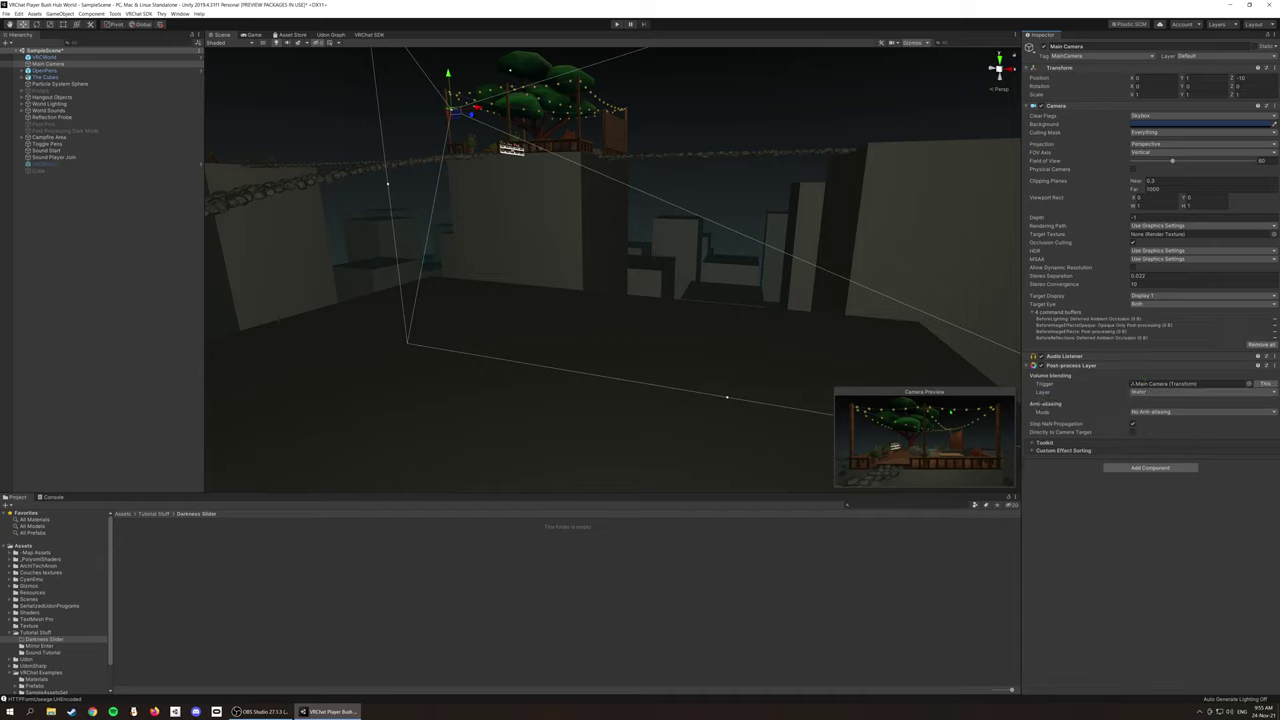
# Create an empty object named Postprocessing on the Water layer.
pyautogui.rightClick(107, 243)
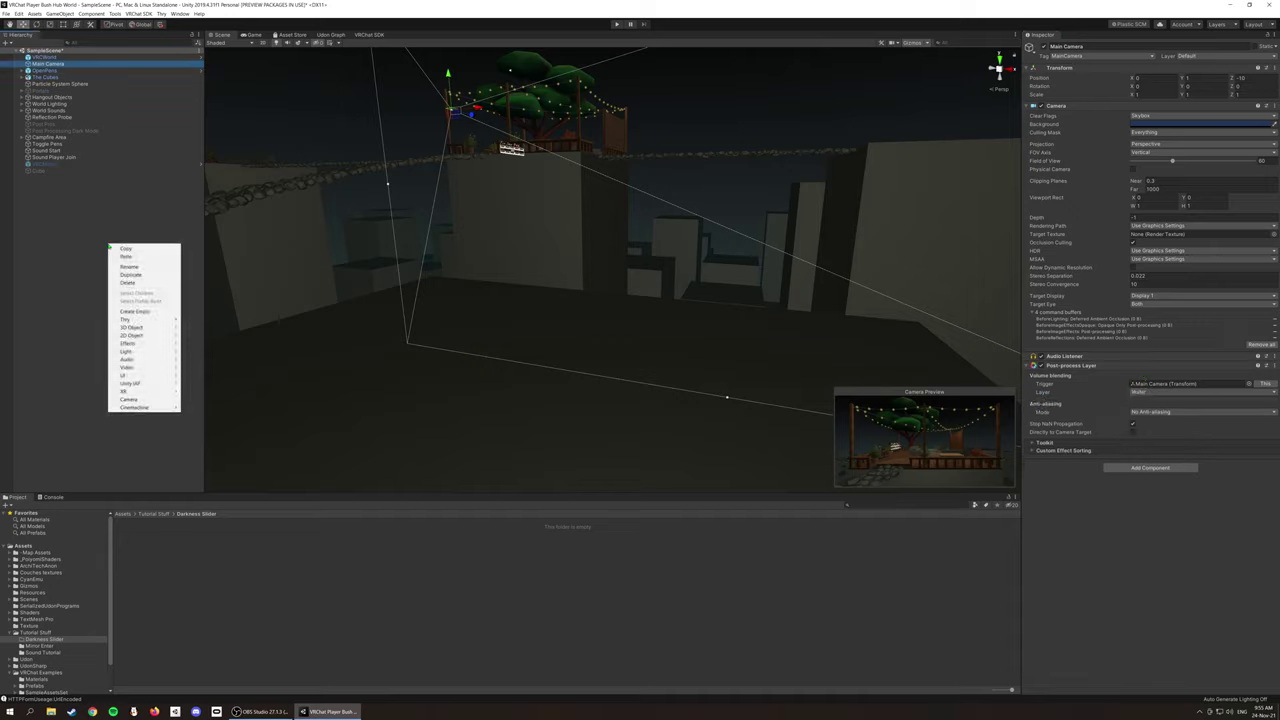
pyautogui.click(137, 310)
pyautogui.click(1065, 46)
pyautogui.write('Postprocessing')
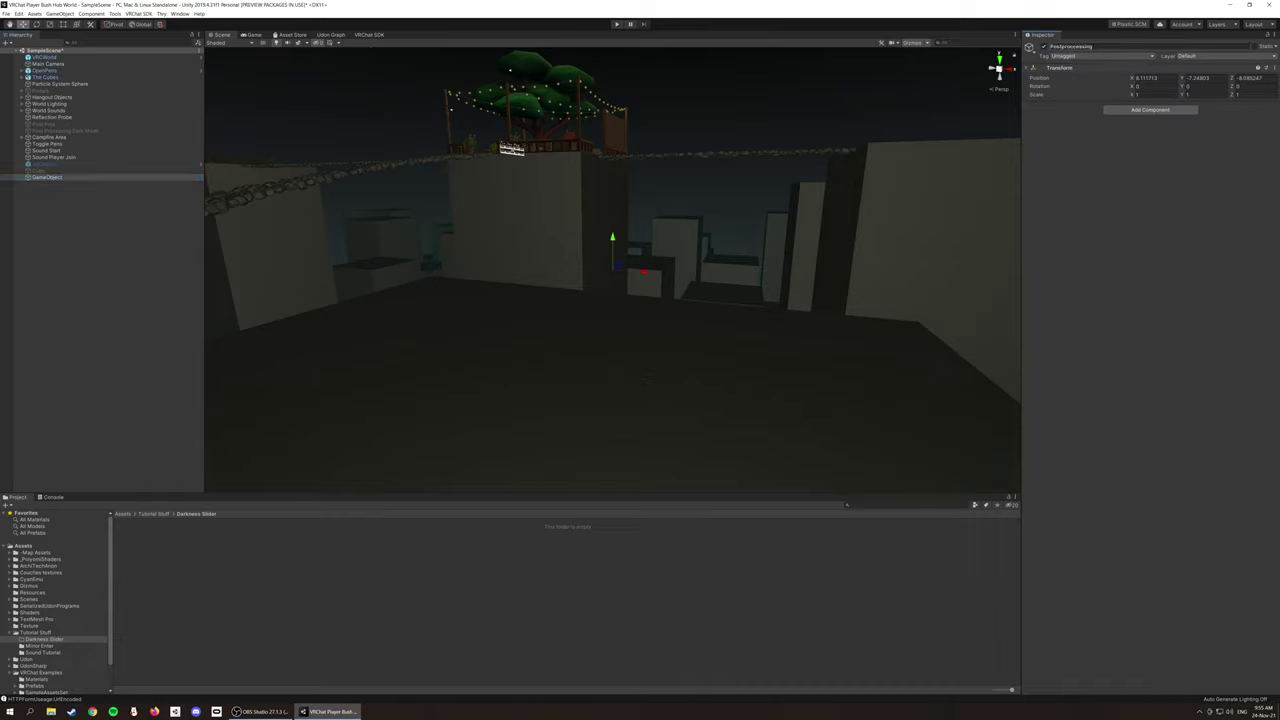
pyautogui.click(1202, 58)
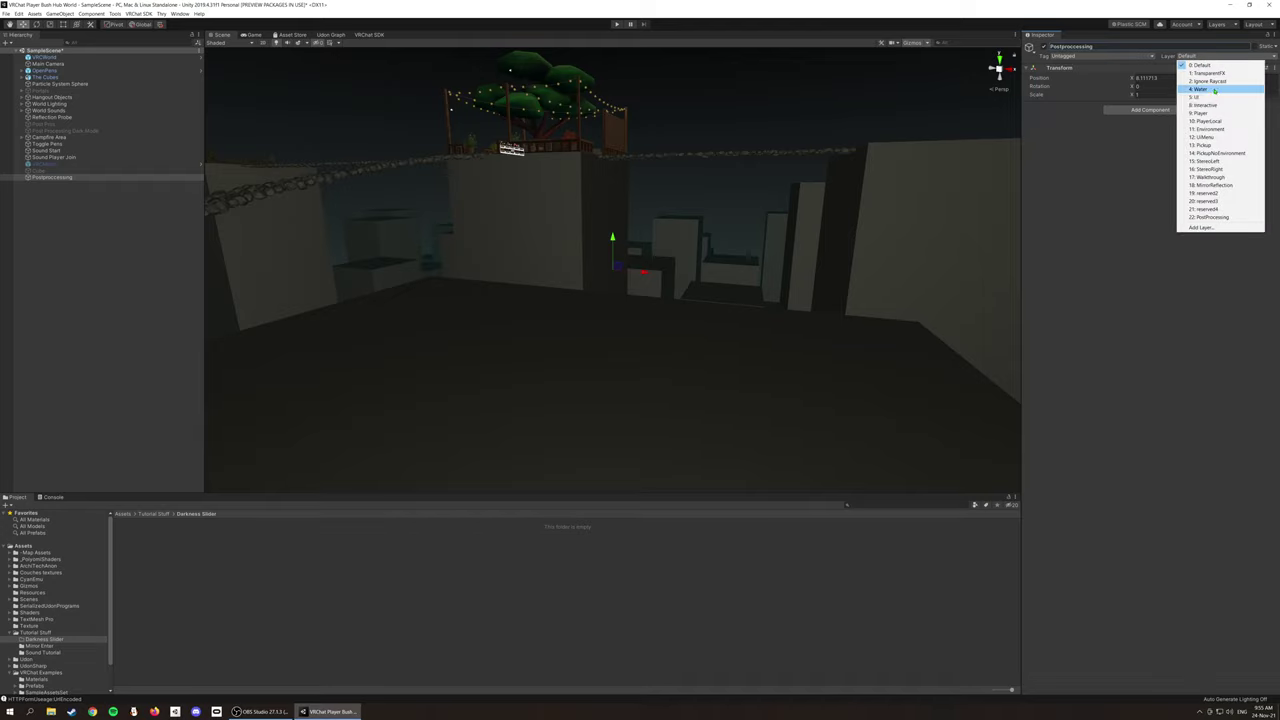
pyautogui.click(1214, 91)
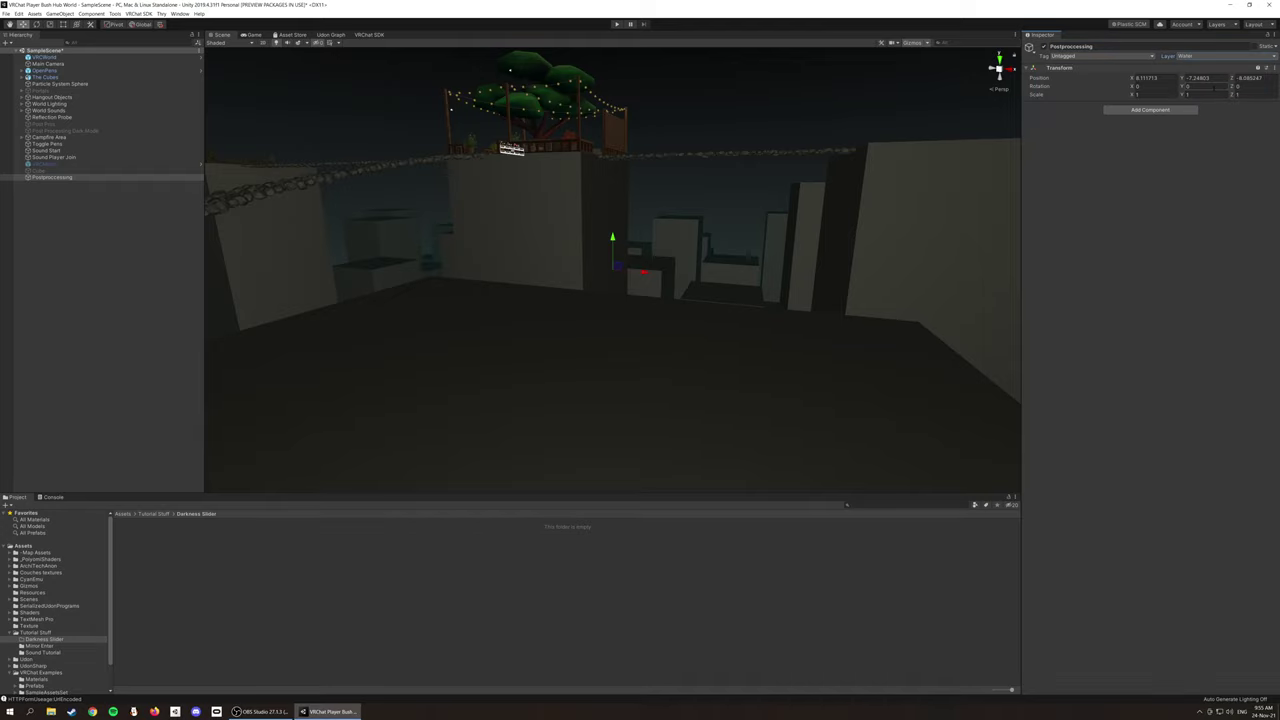
# Add a global Post-process Volume with a new profile to Postprocessing.
pyautogui.click(1177, 109)
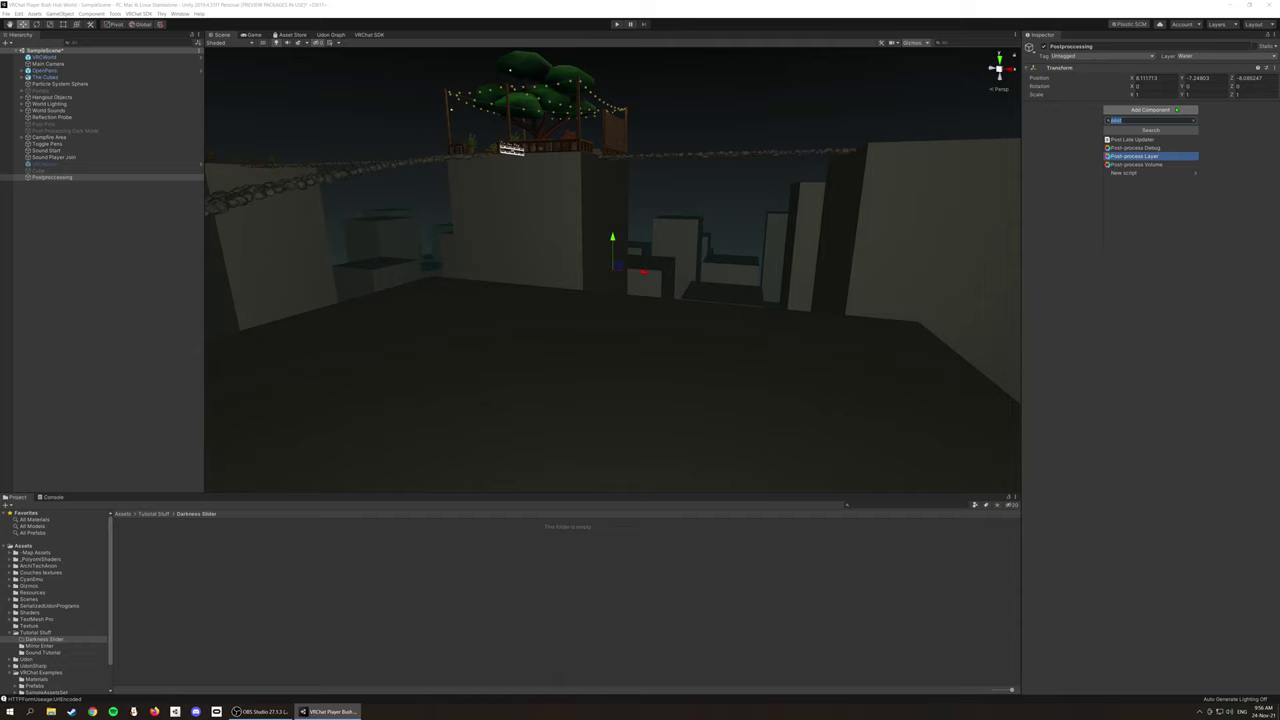
pyautogui.press('Down')
pyautogui.press('Return')
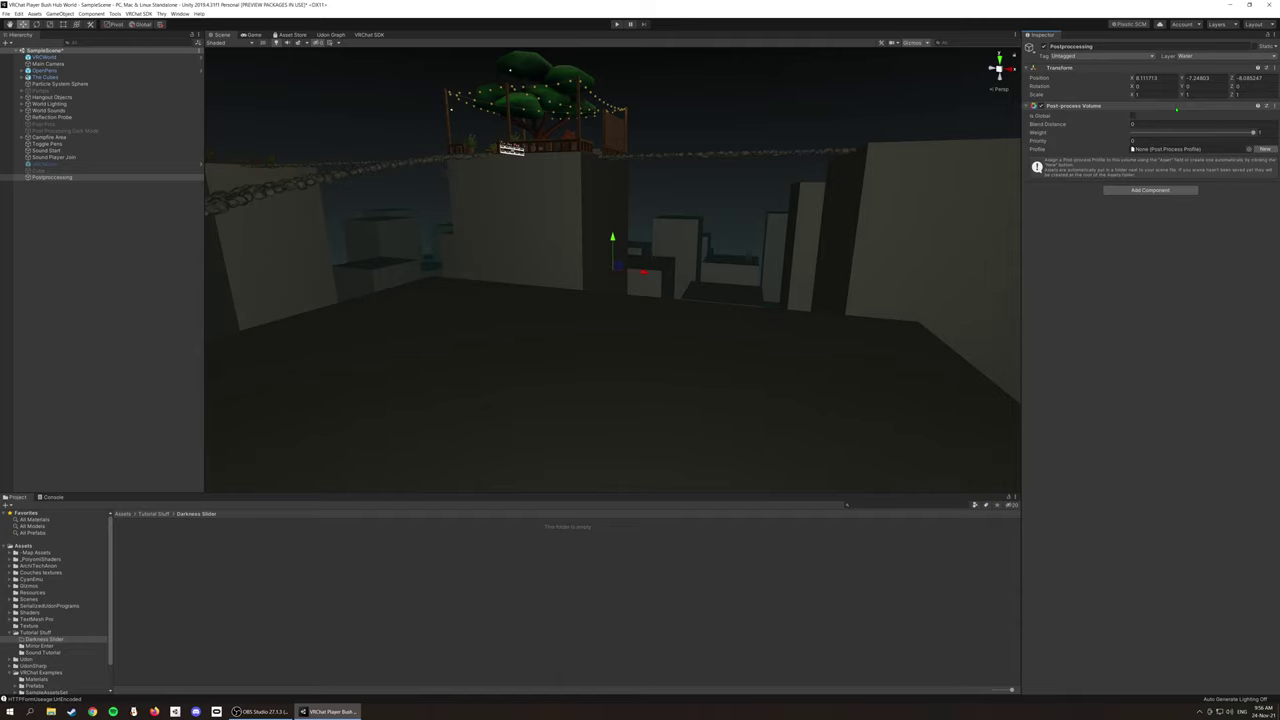
pyautogui.click(1133, 117)
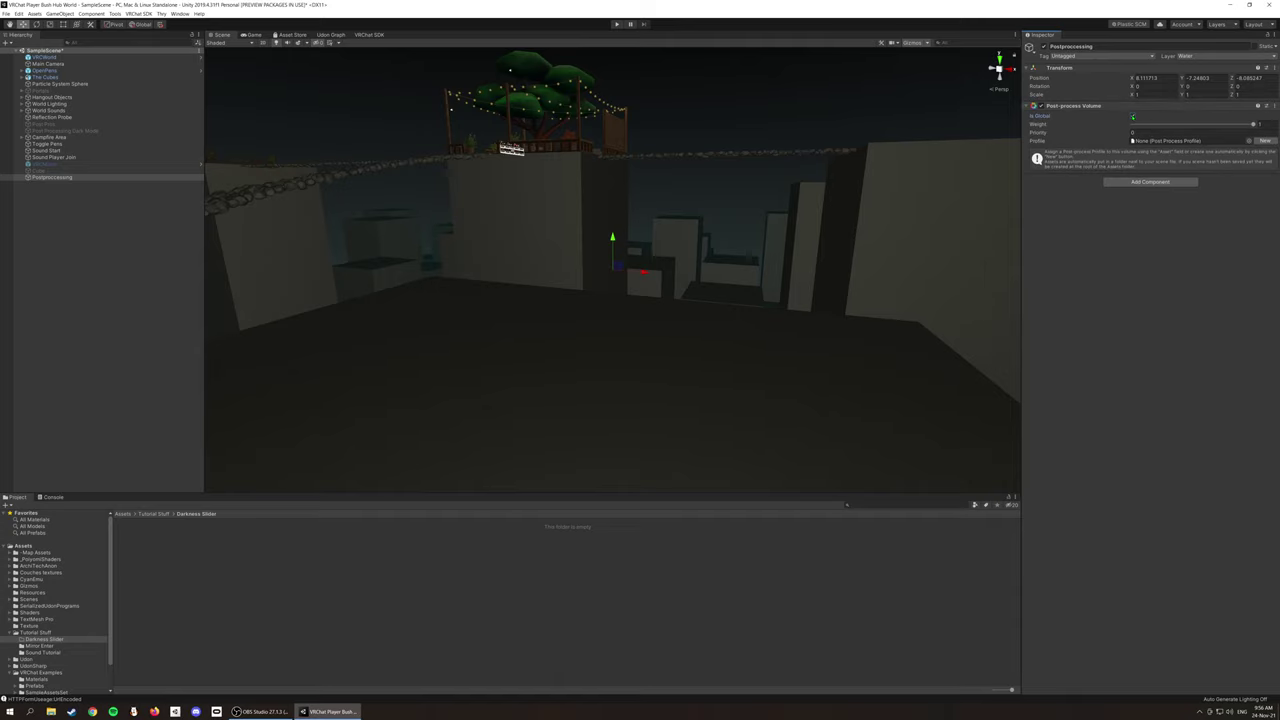
pyautogui.click(1265, 141)
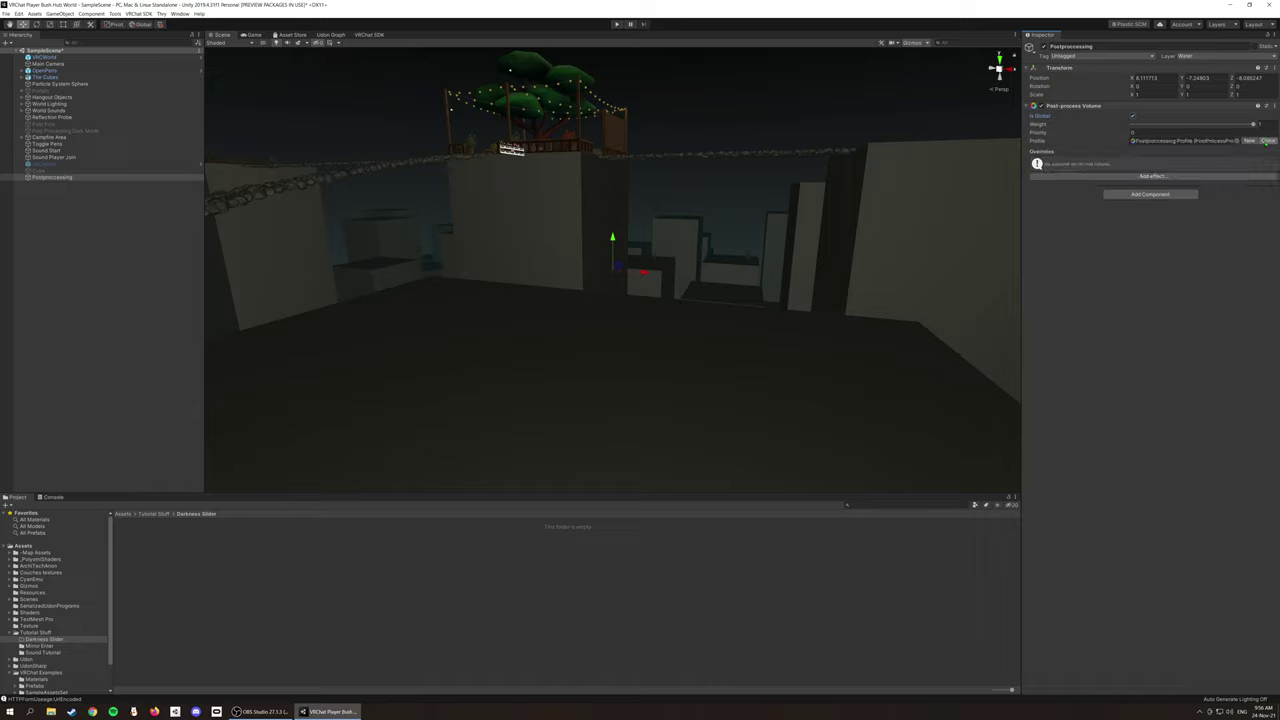
# Add Color Grading with a negative post-exposure override, then set the volume weight to zero.
pyautogui.click(1158, 176)
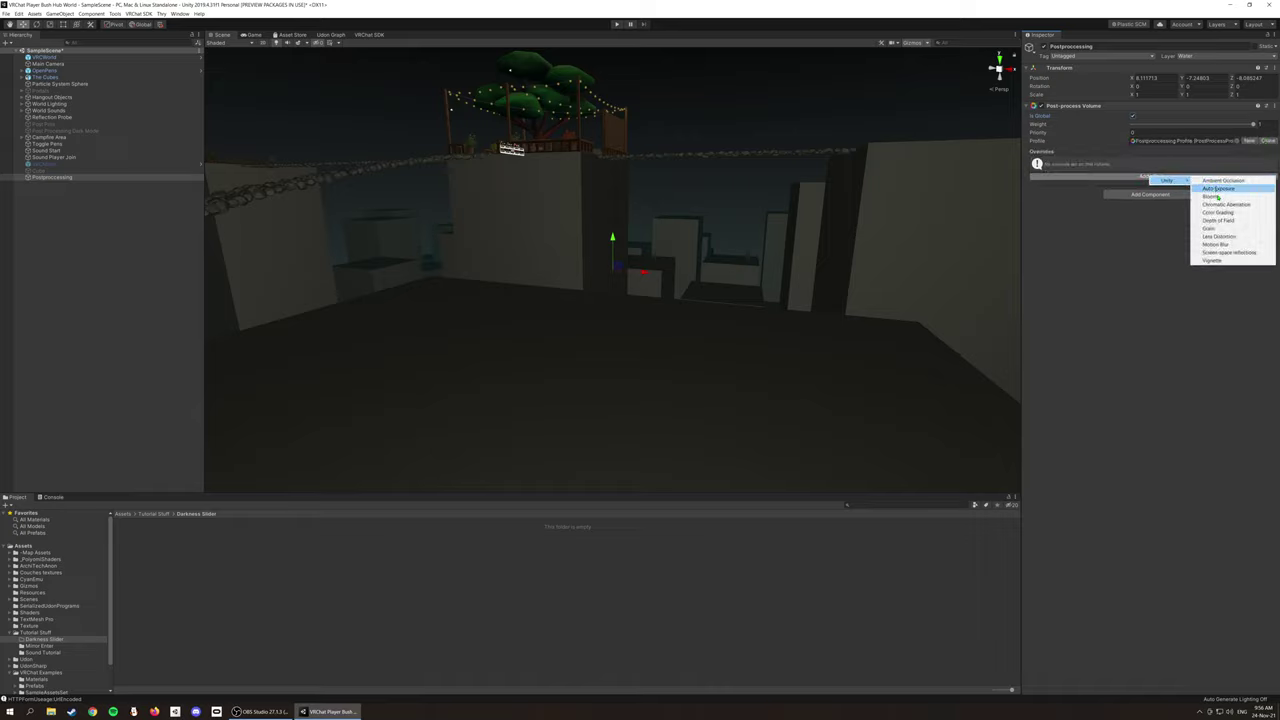
pyautogui.click(1205, 212)
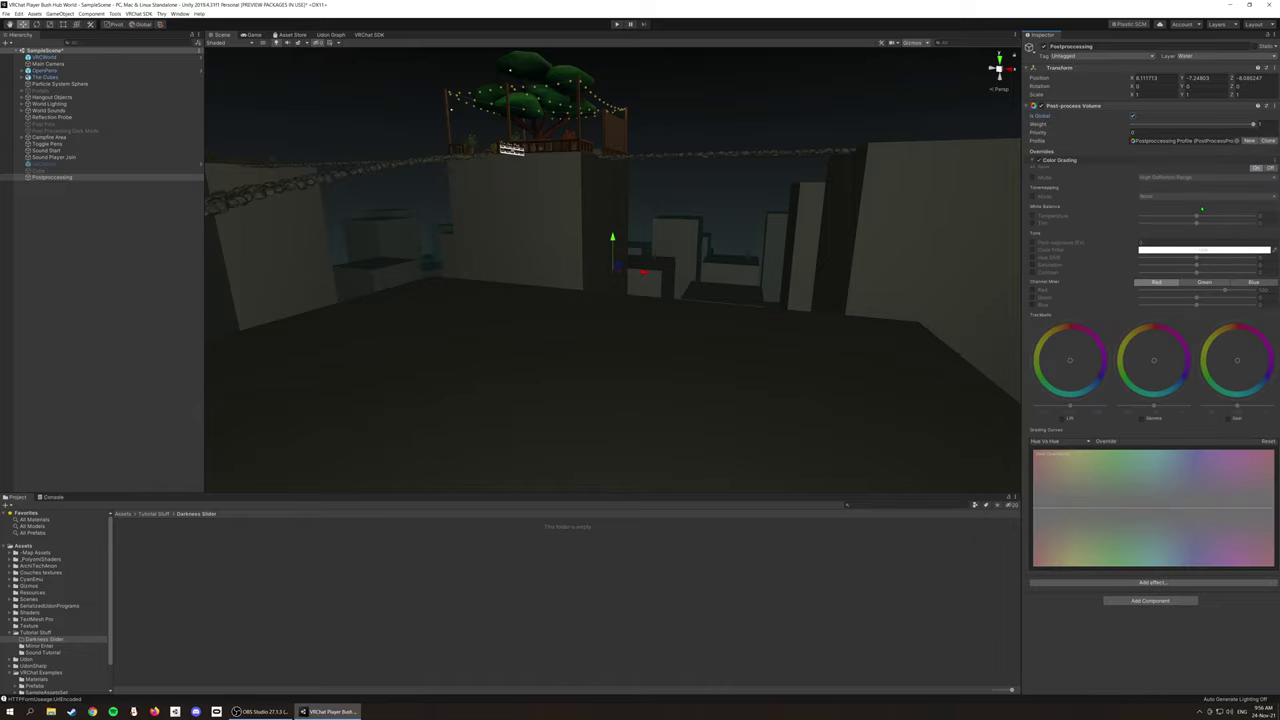
pyautogui.click(1033, 243)
pyautogui.write('-2')
pyautogui.press('Return')
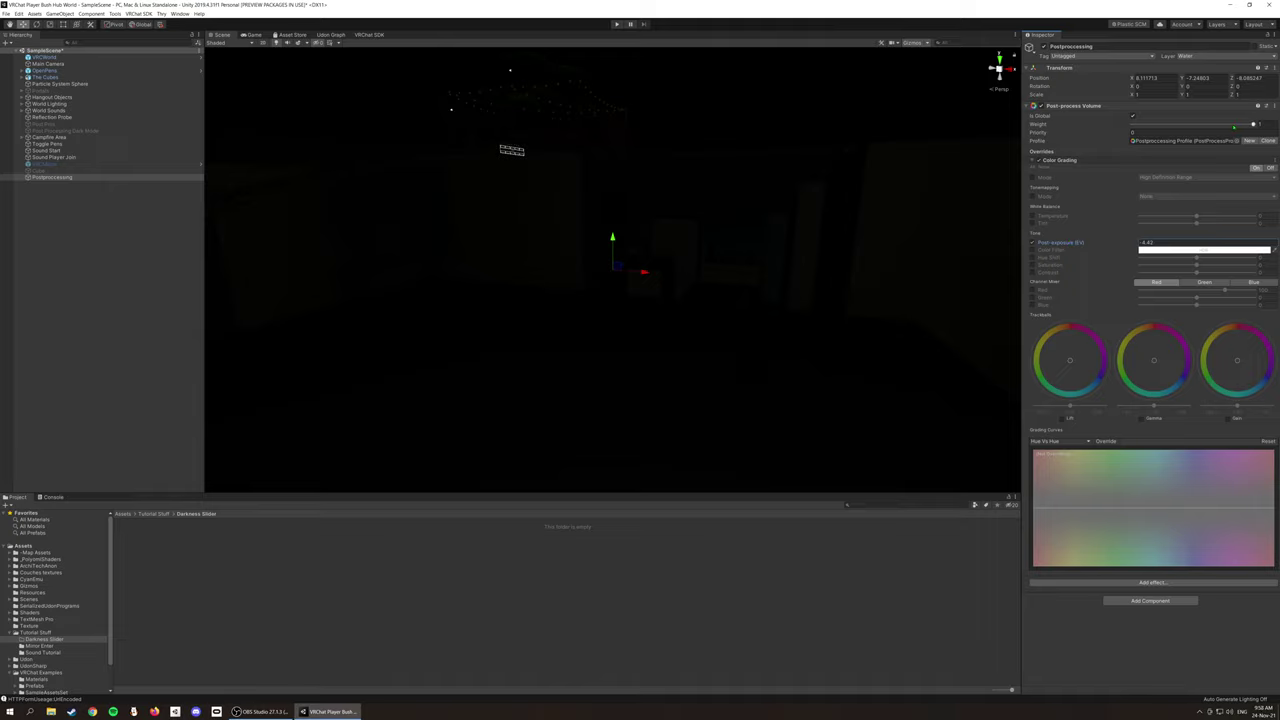
pyautogui.moveTo(1253, 124); pyautogui.dragTo(1121, 120)
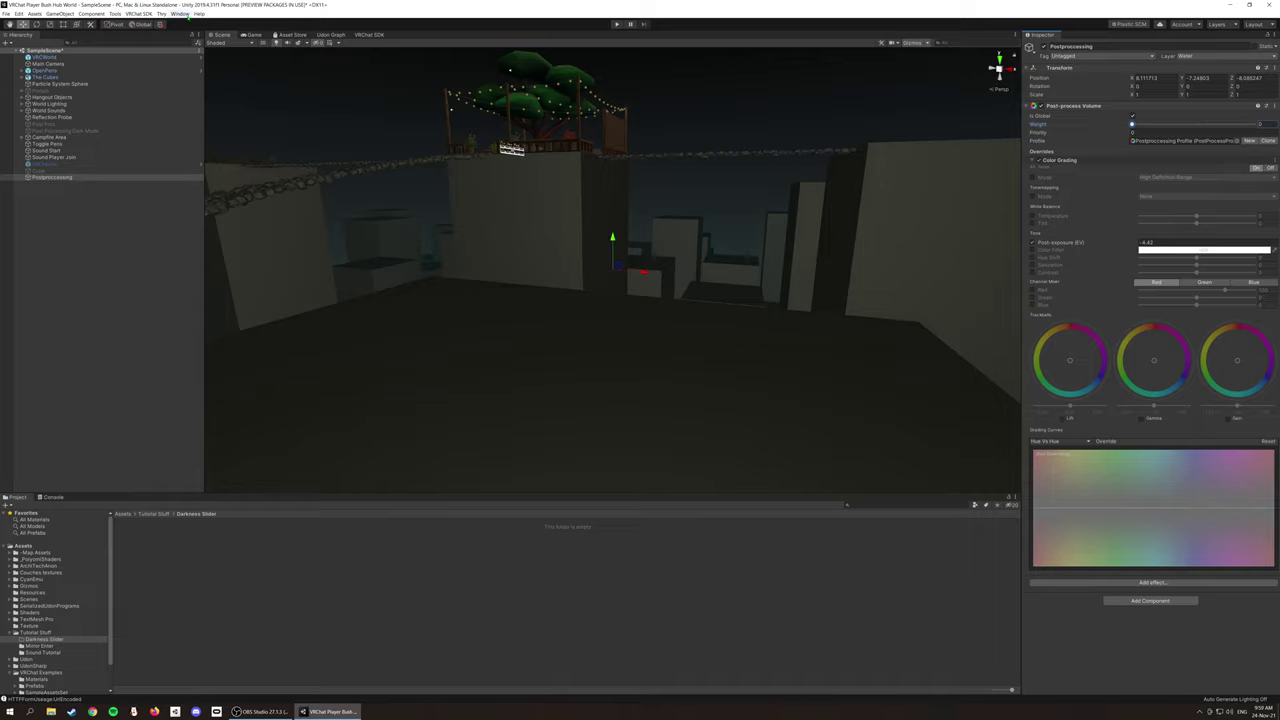
# Dock the Animation window and create a DarknessSliderAnimation clip.
pyautogui.click(179, 13)
pyautogui.moveTo(193, 153)
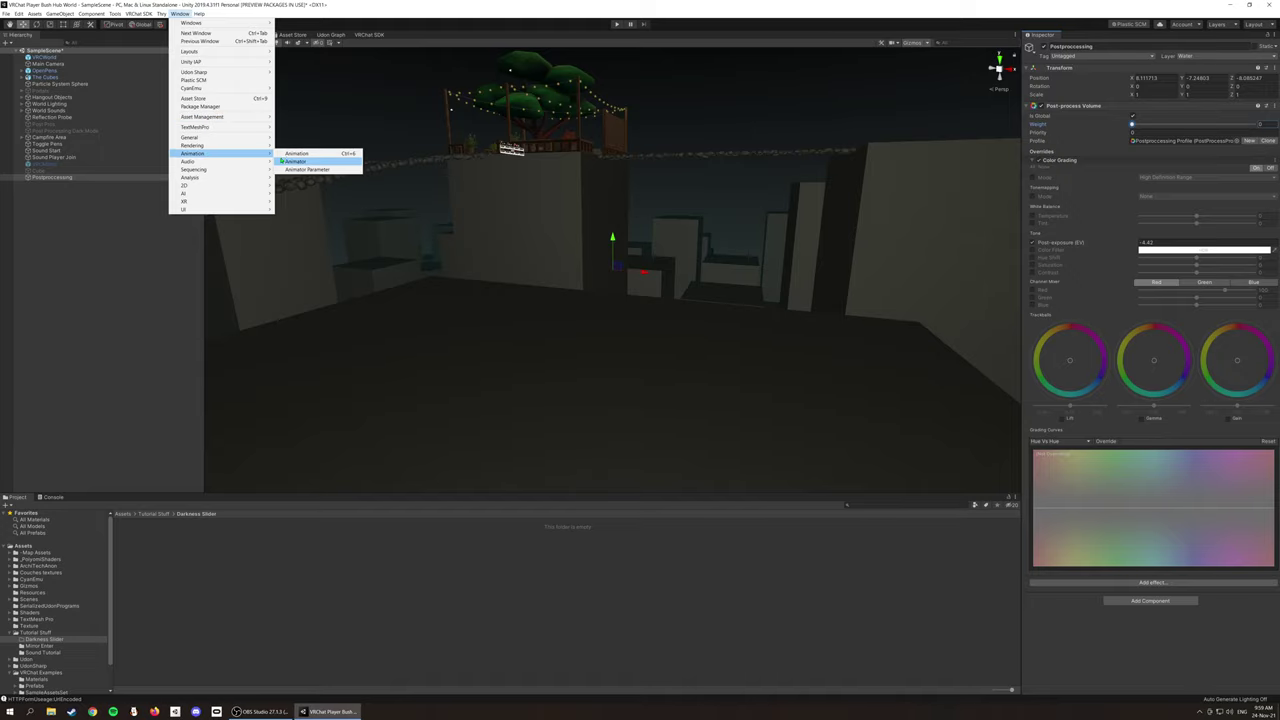
pyautogui.click(297, 153)
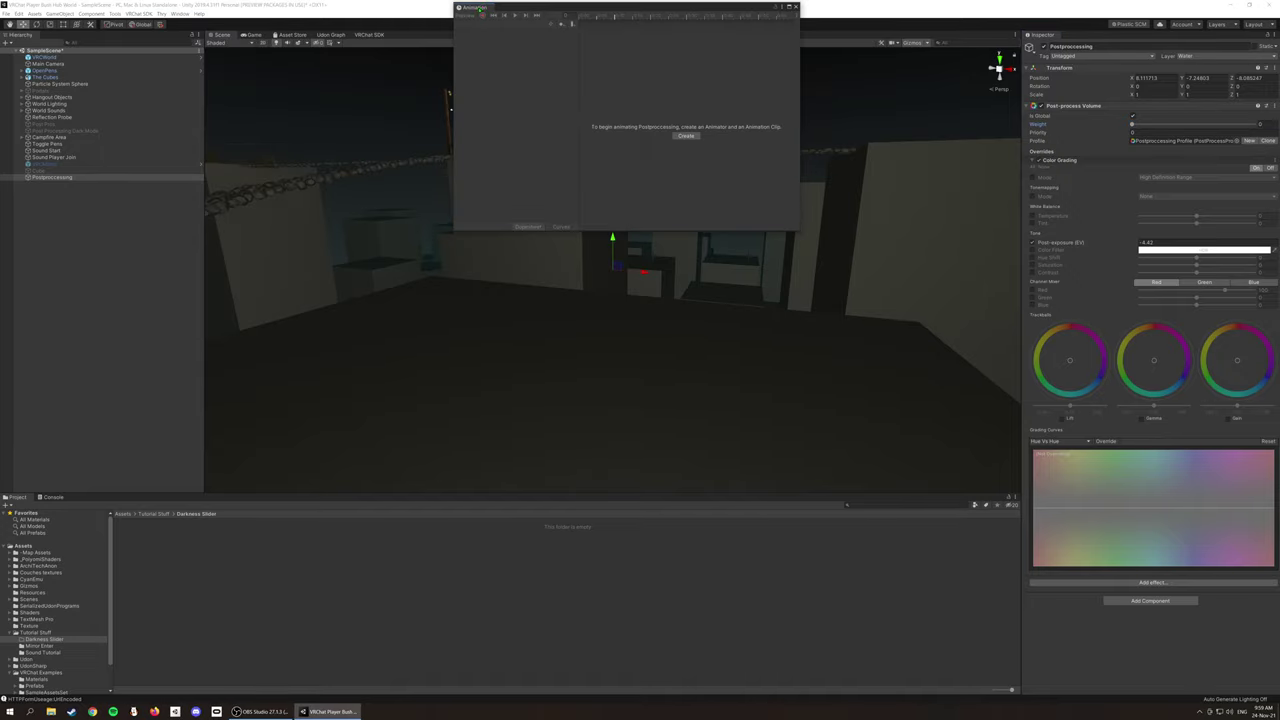
pyautogui.moveTo(480, 8); pyautogui.dragTo(163, 503)
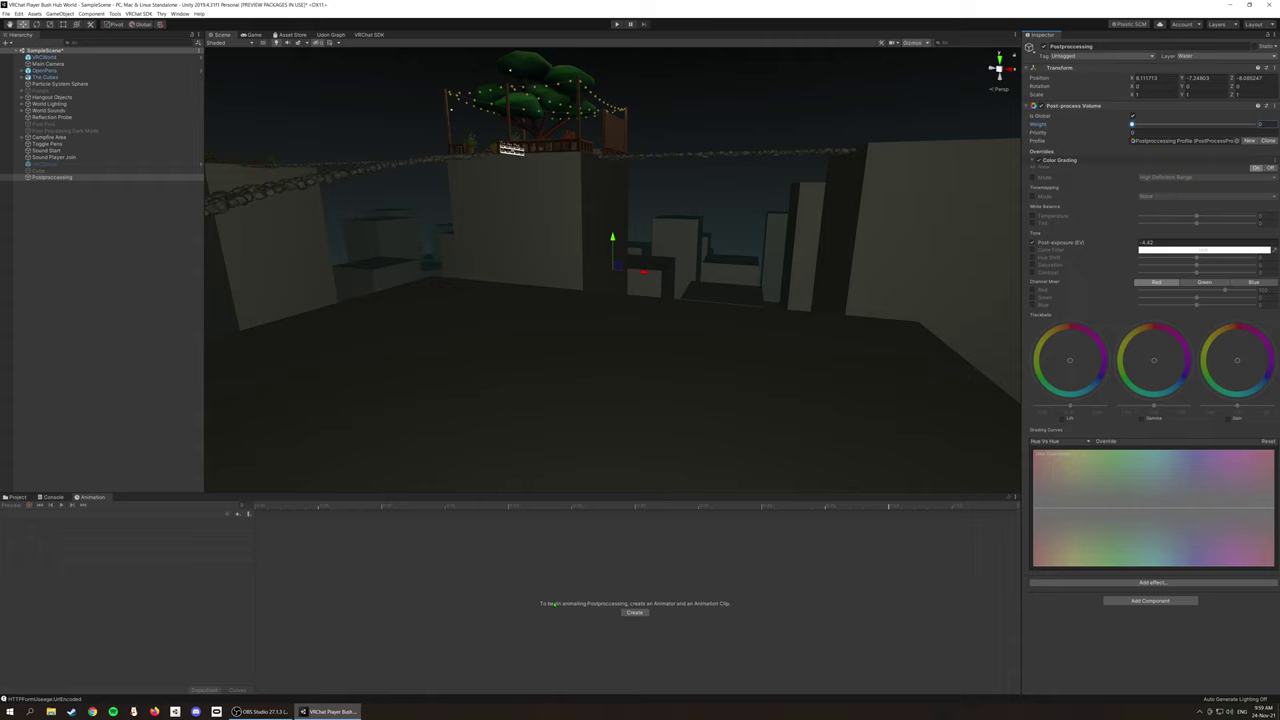
pyautogui.click(634, 612)
pyautogui.write('D')
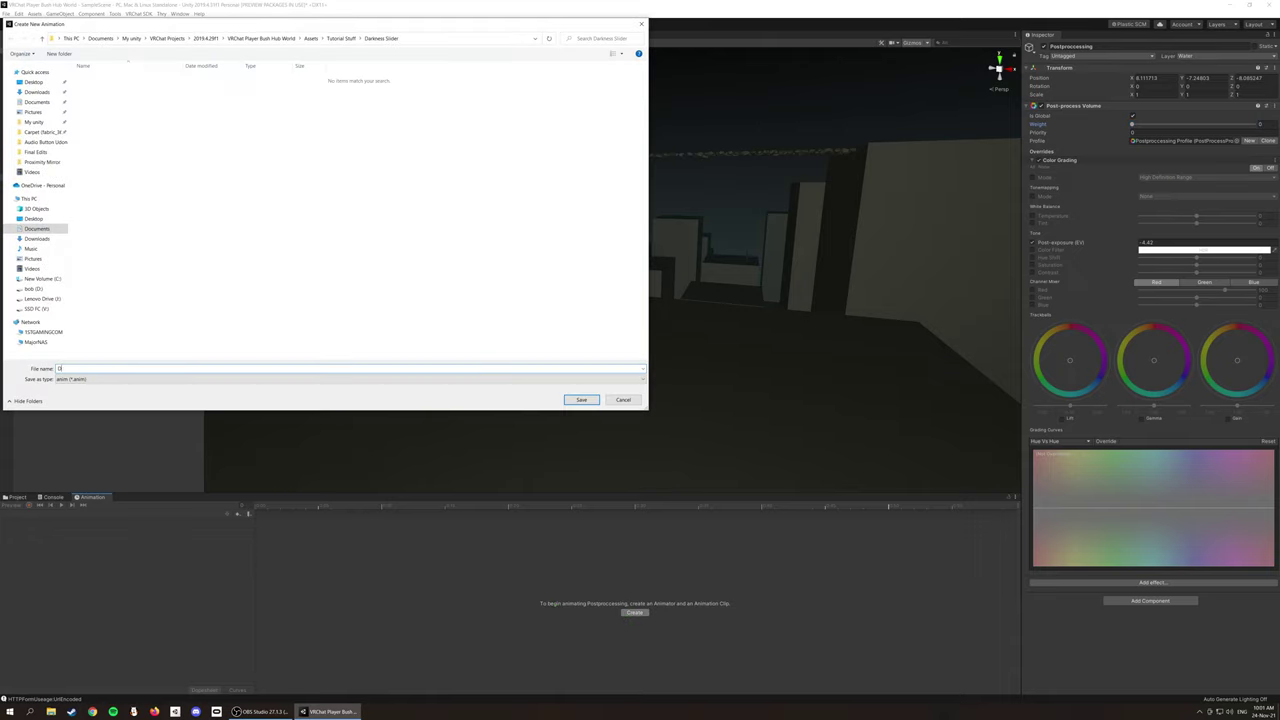
pyautogui.write('arknessSliderAnimation')
pyautogui.press('Return')
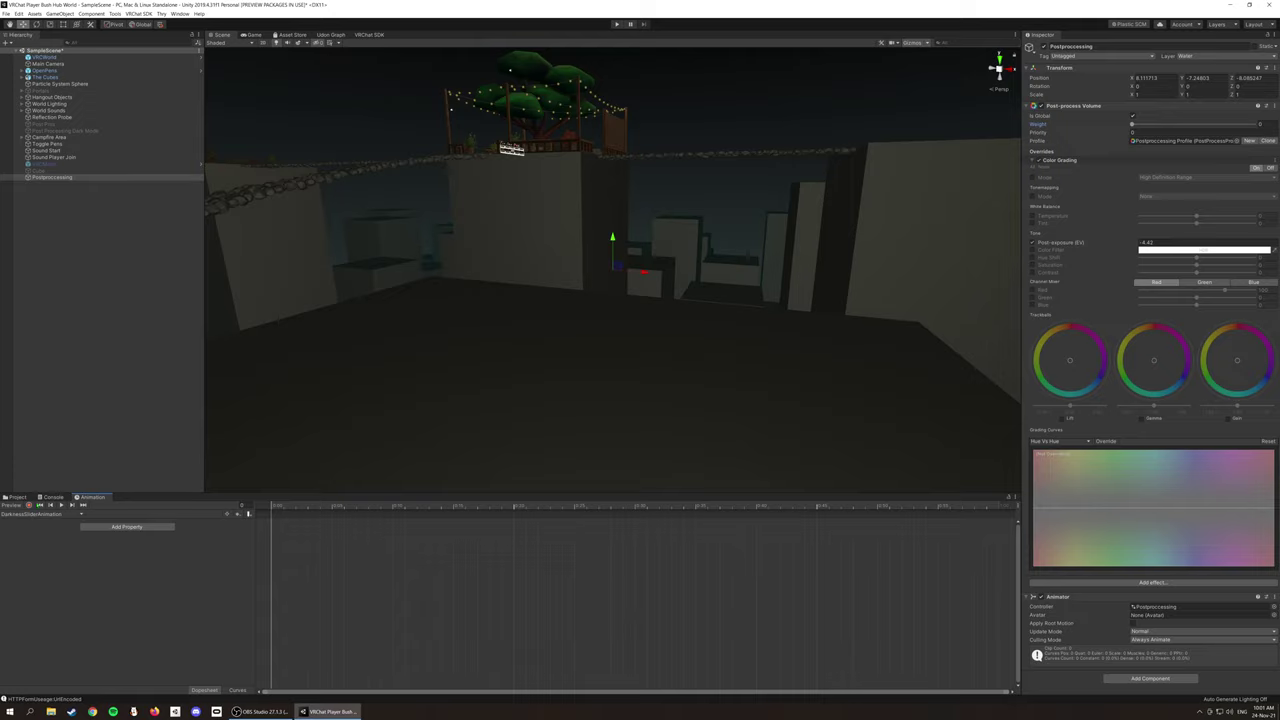
# Record volume Weight keyframes with linear tangents, then stop recording.
pyautogui.click(29, 504)
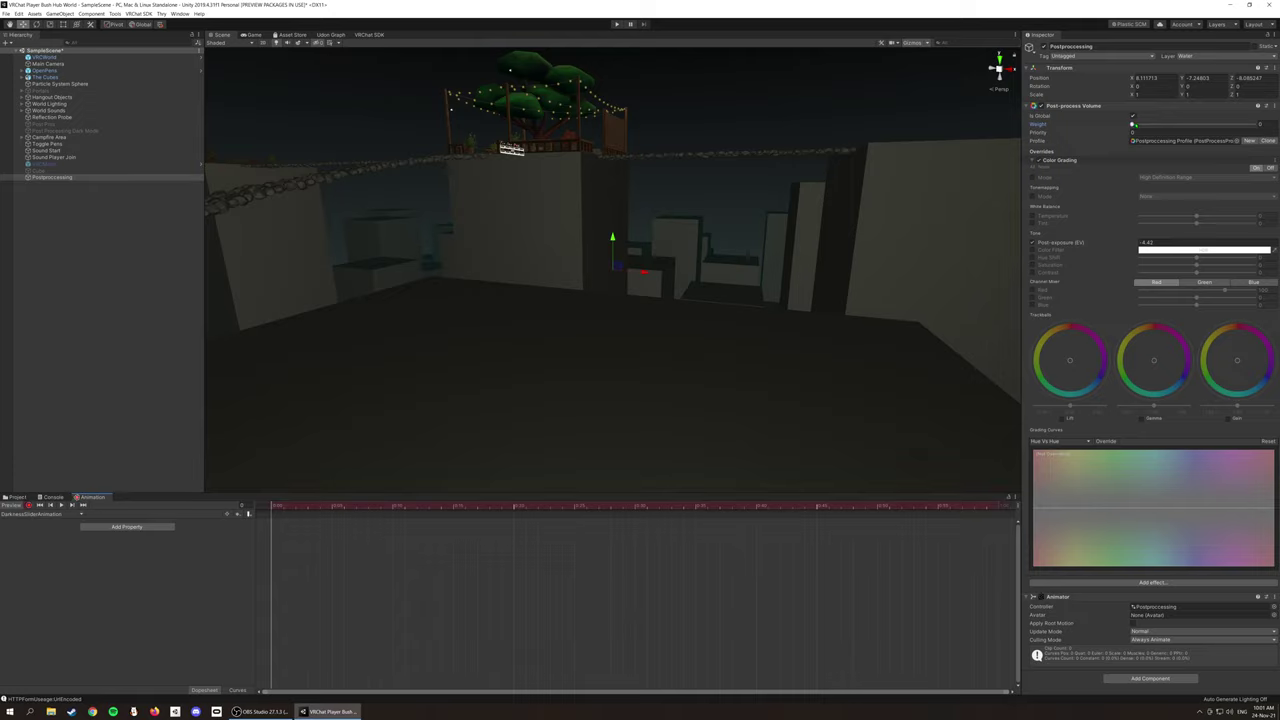
pyautogui.click(1133, 124)
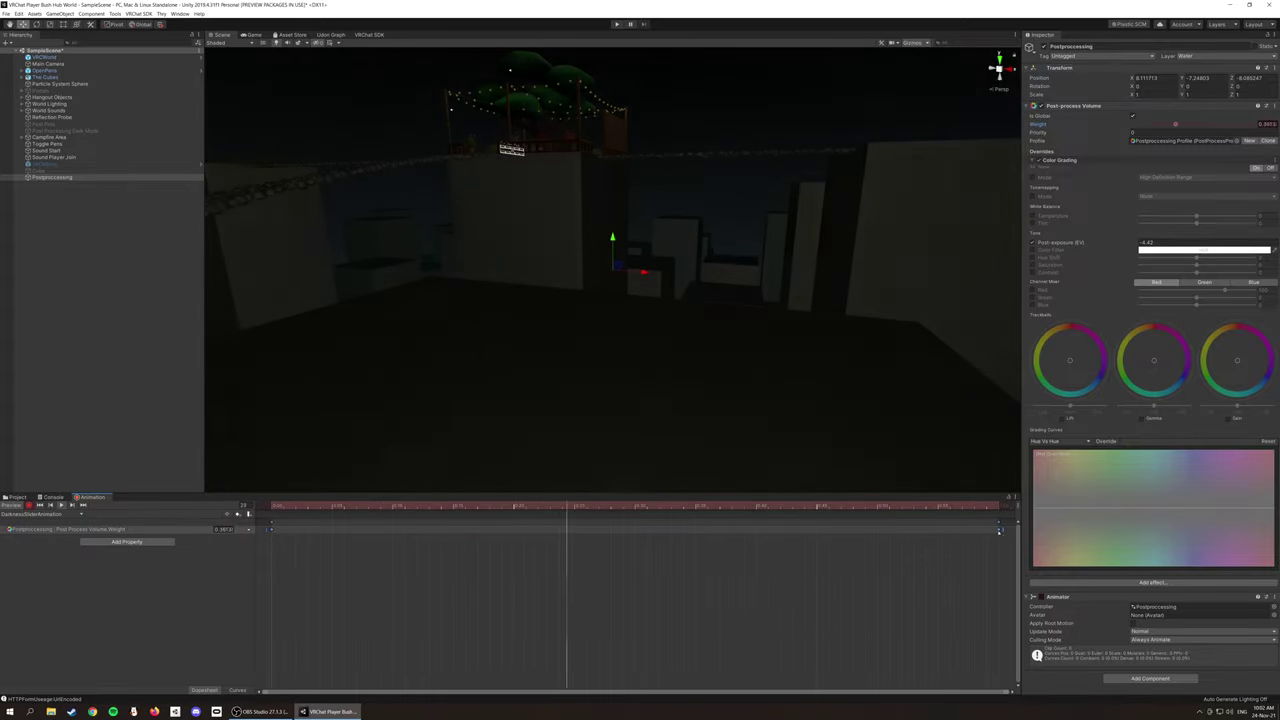
pyautogui.rightClick(997, 531)
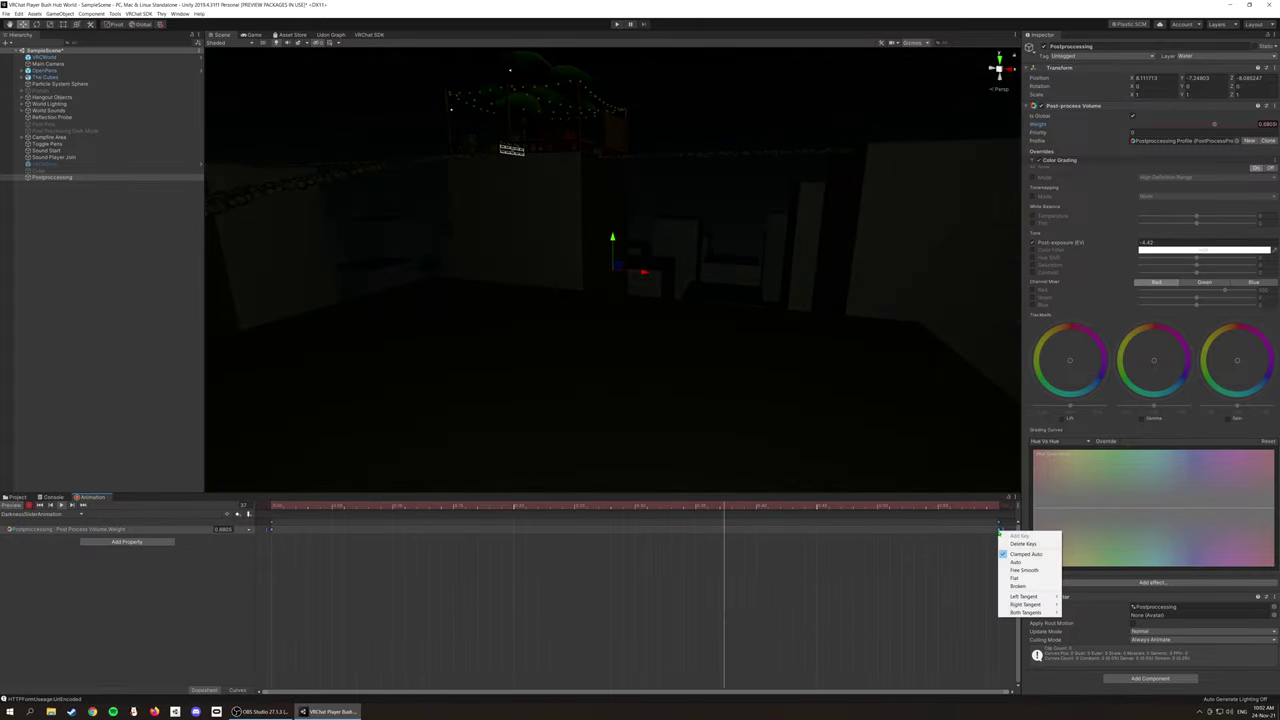
pyautogui.moveTo(1025, 612)
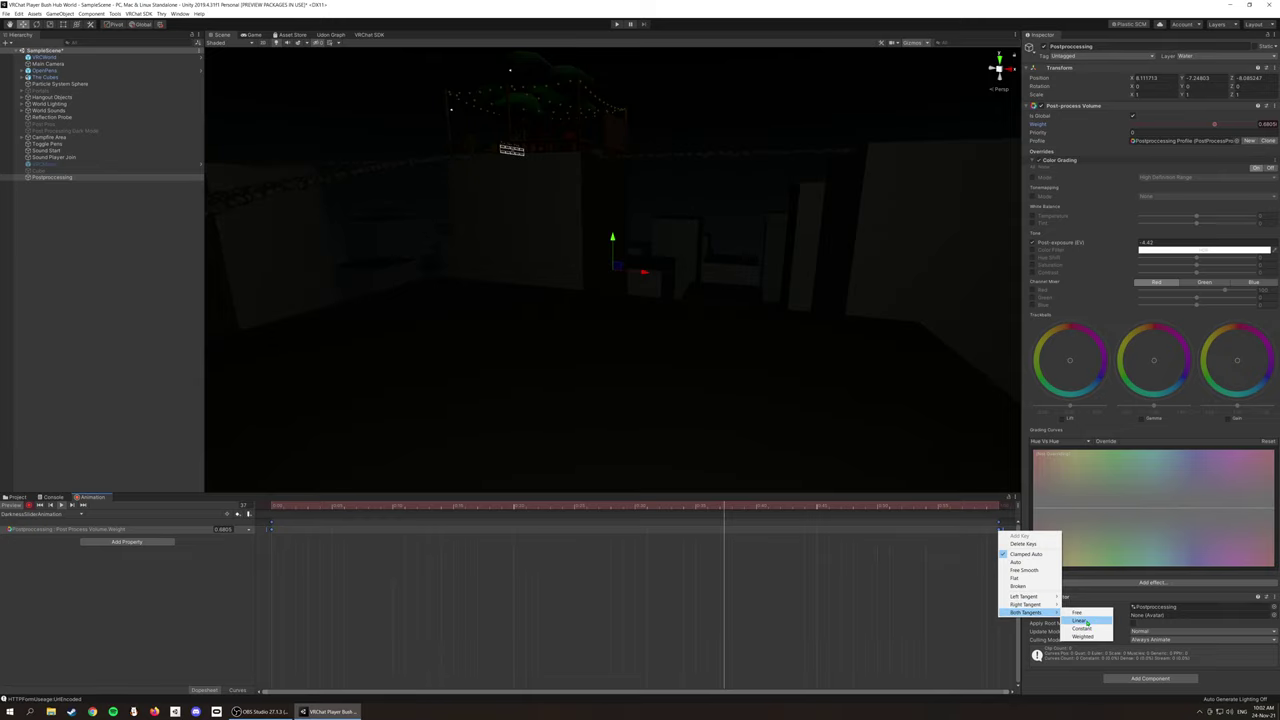
pyautogui.click(1085, 620)
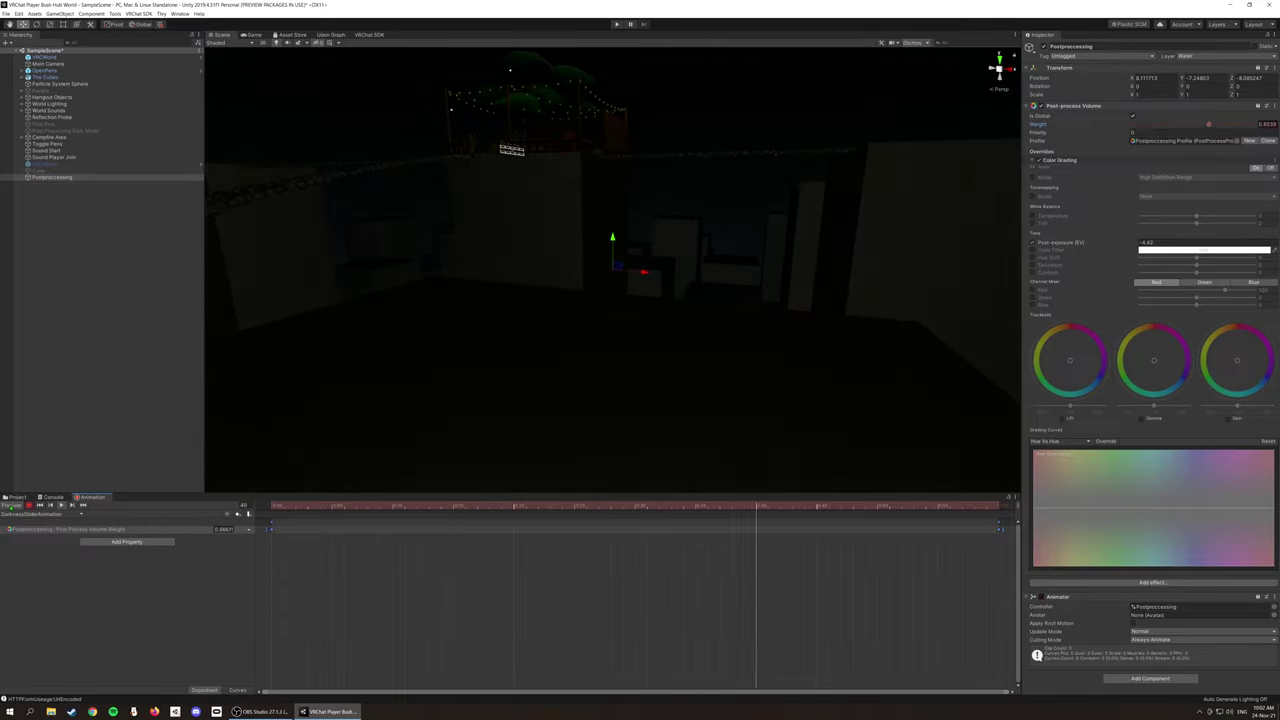
pyautogui.click(12, 505)
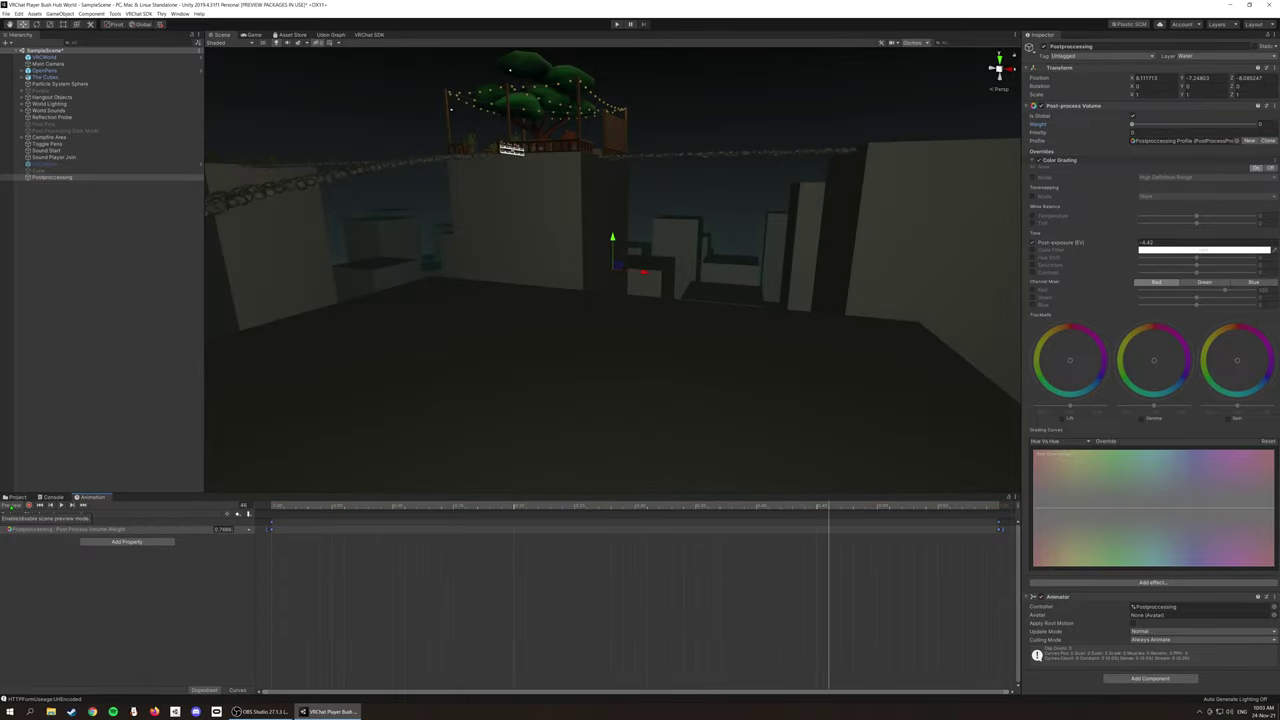
# In the Animator, set the DarknessSliderAnimation state's cycle offset to use a parameter.
pyautogui.click(180, 13)
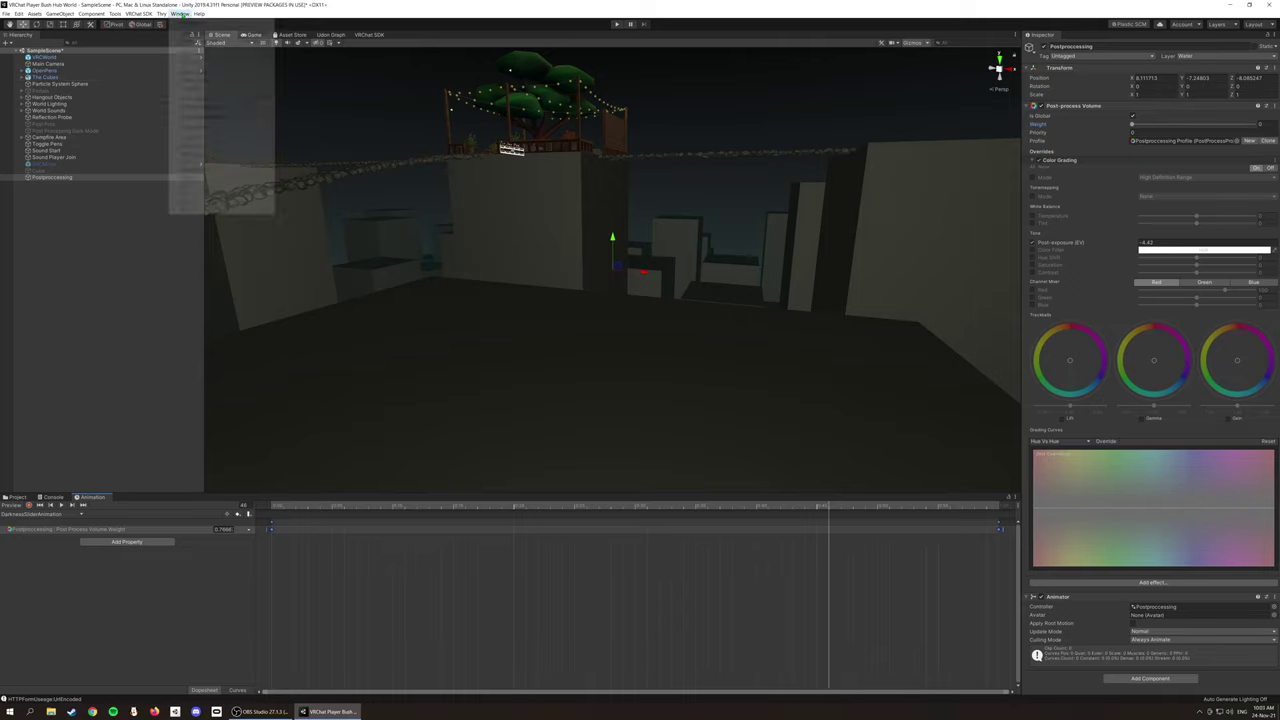
pyautogui.moveTo(193, 153)
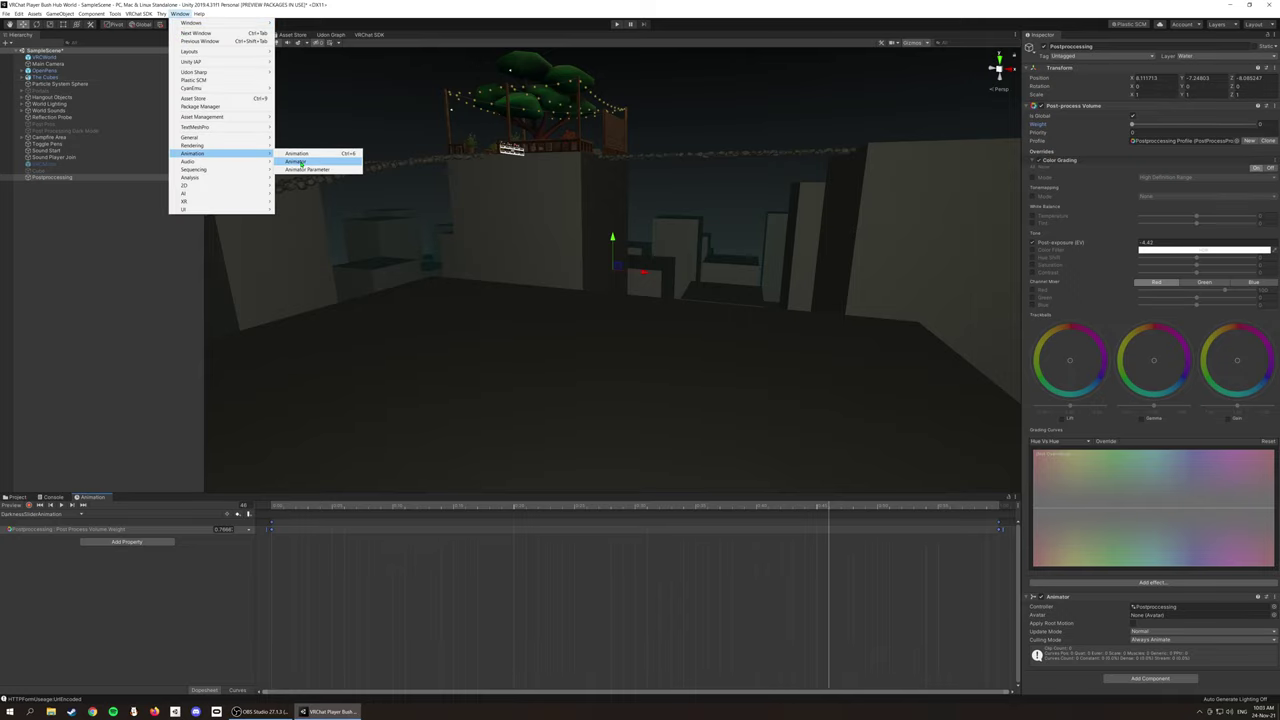
pyautogui.click(300, 161)
pyautogui.moveTo(592, 56); pyautogui.dragTo(617, 100)
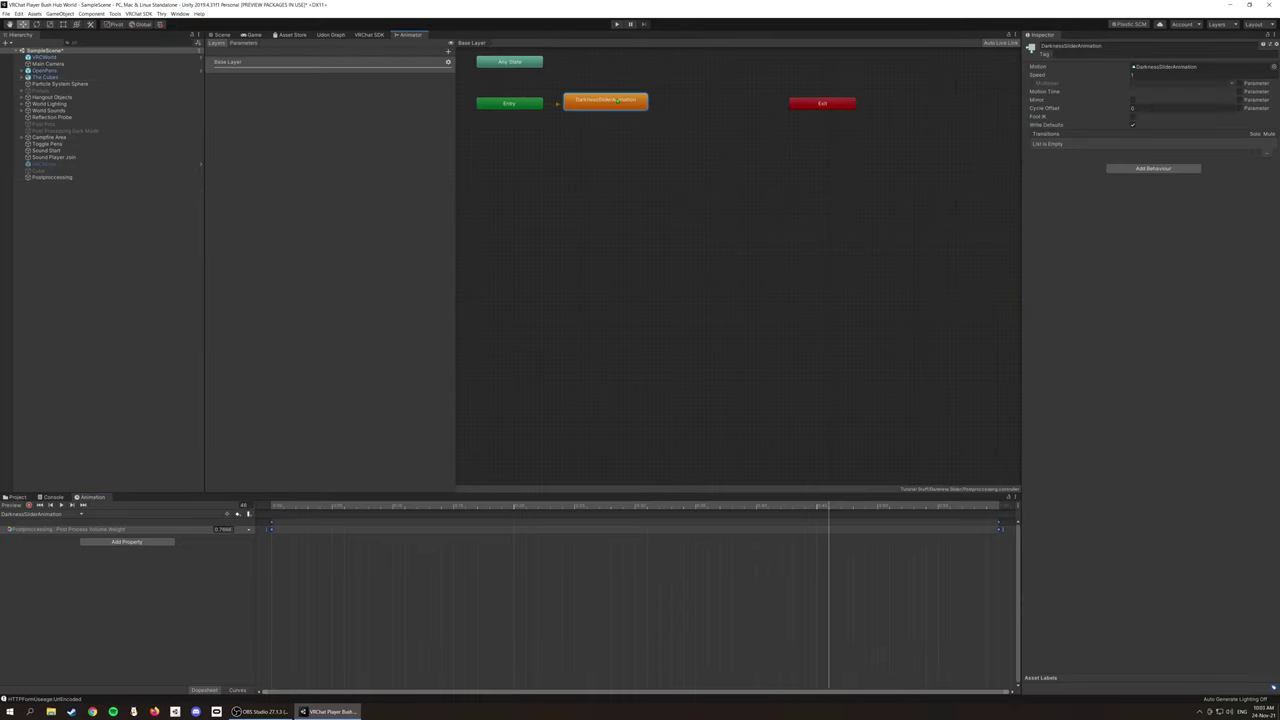
pyautogui.click(1138, 75)
pyautogui.click(1240, 108)
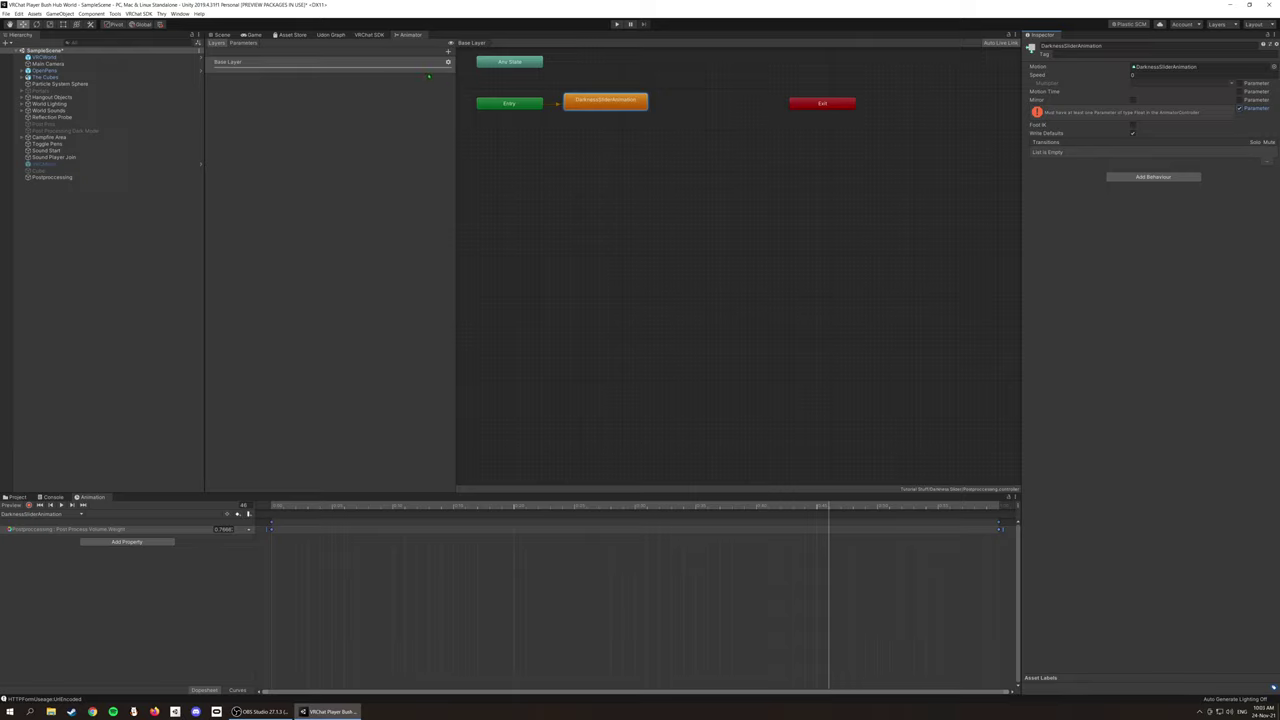
# Add a Float parameter named DarknessFloat to the animator.
pyautogui.click(241, 43)
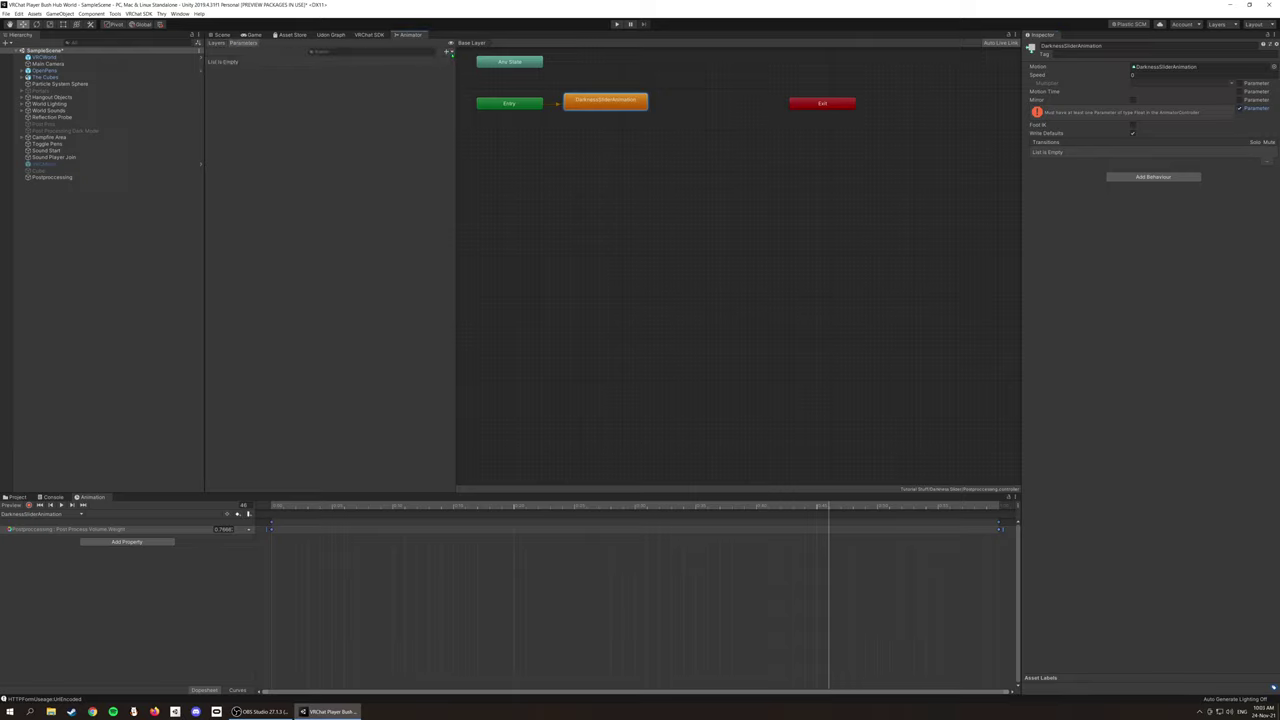
pyautogui.click(446, 51)
pyautogui.click(458, 62)
pyautogui.write('DarknessFloat')
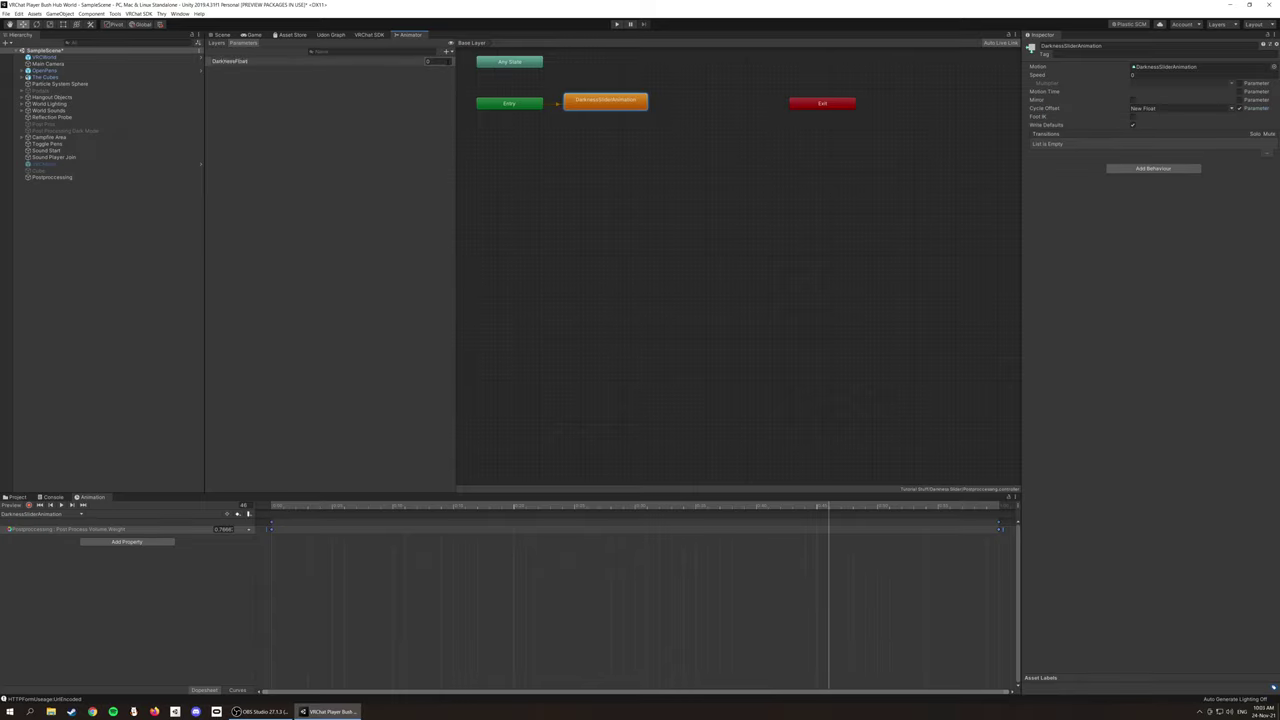
pyautogui.press('Return')
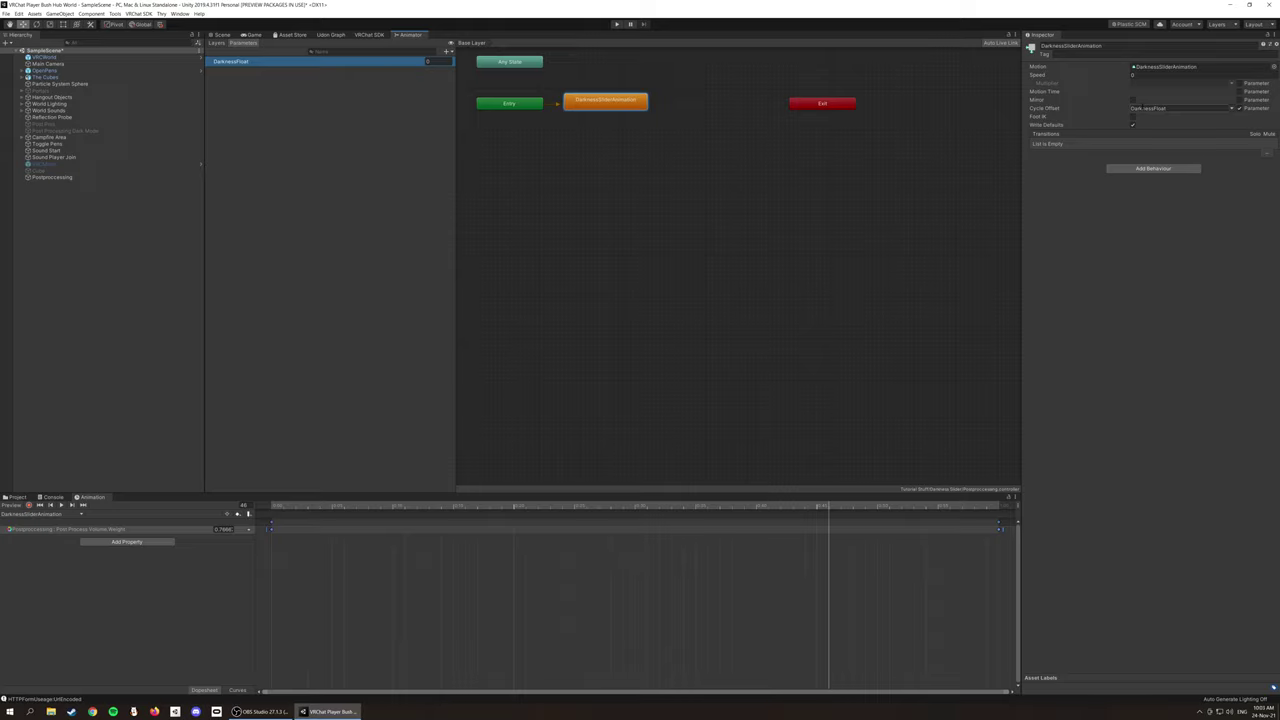
# Play-test the scene with the Animator graph docked in the bottom panel, then stop.
pyautogui.click(617, 24)
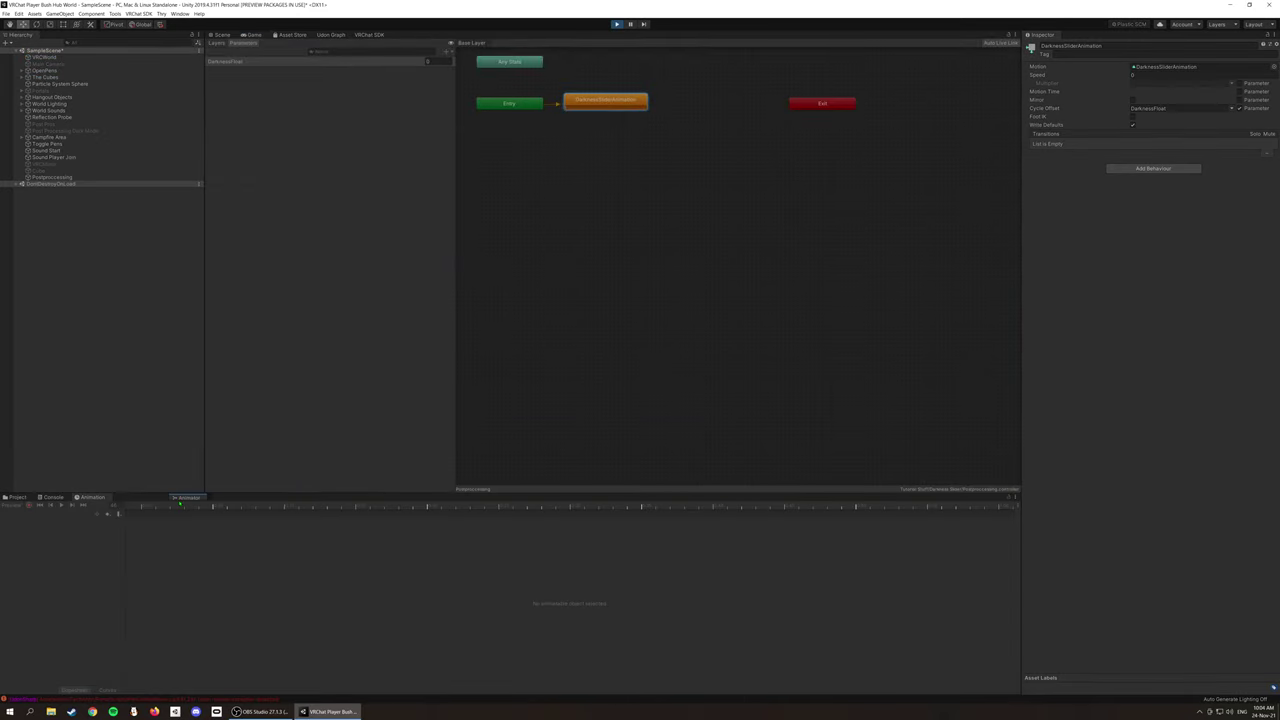
pyautogui.moveTo(410, 34); pyautogui.dragTo(130, 497)
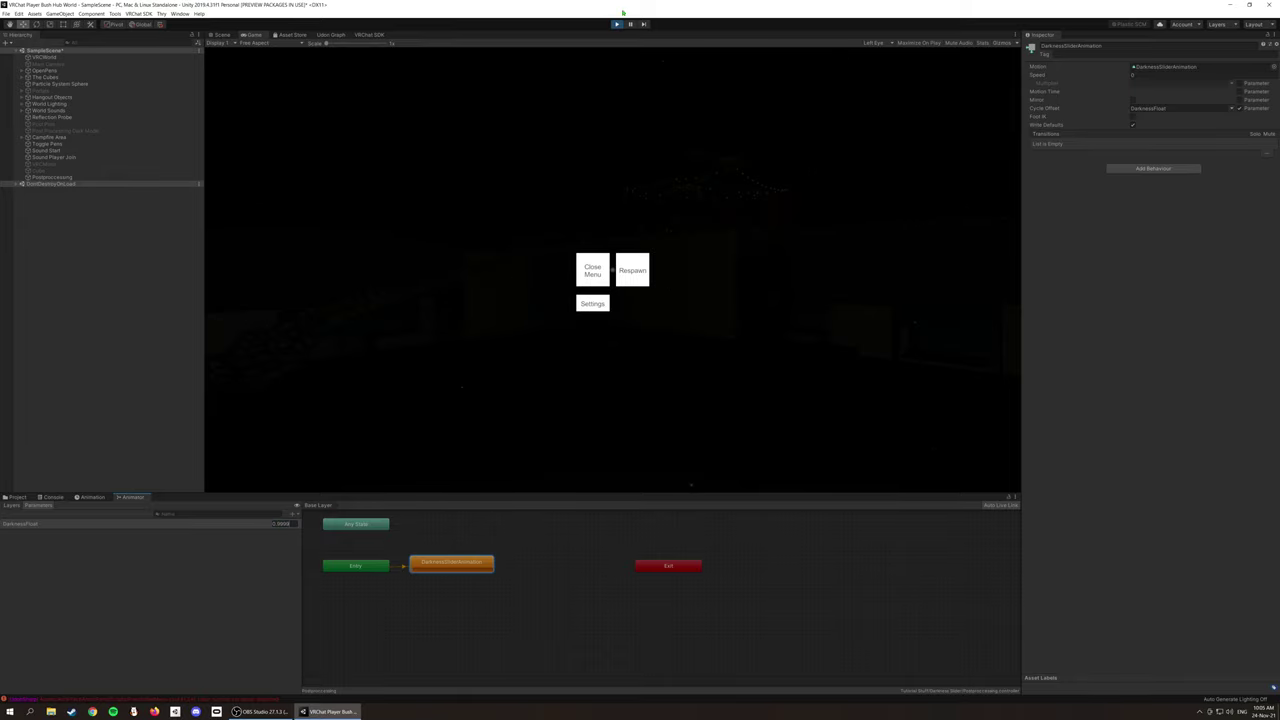
pyautogui.click(616, 25)
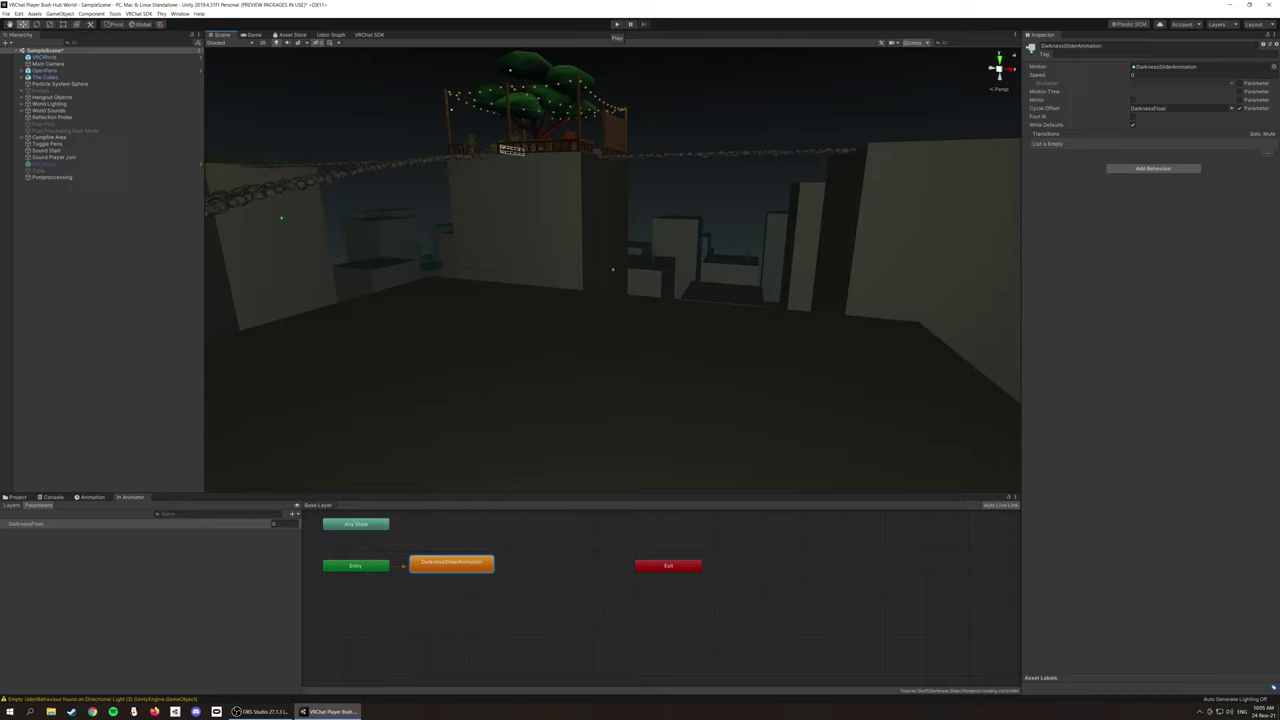
# Create a World Space Canvas on the Walkthrough layer with a VRC UI Shape.
pyautogui.rightClick(81, 271)
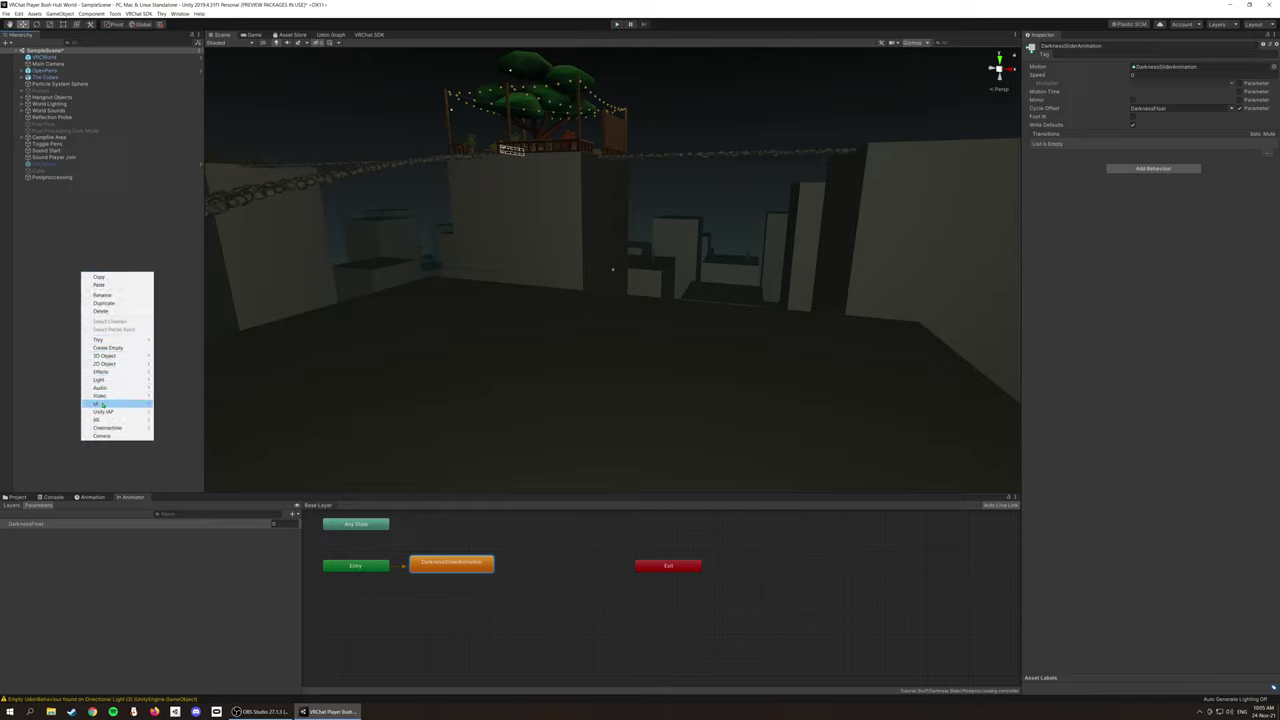
pyautogui.moveTo(100, 403)
pyautogui.click(171, 507)
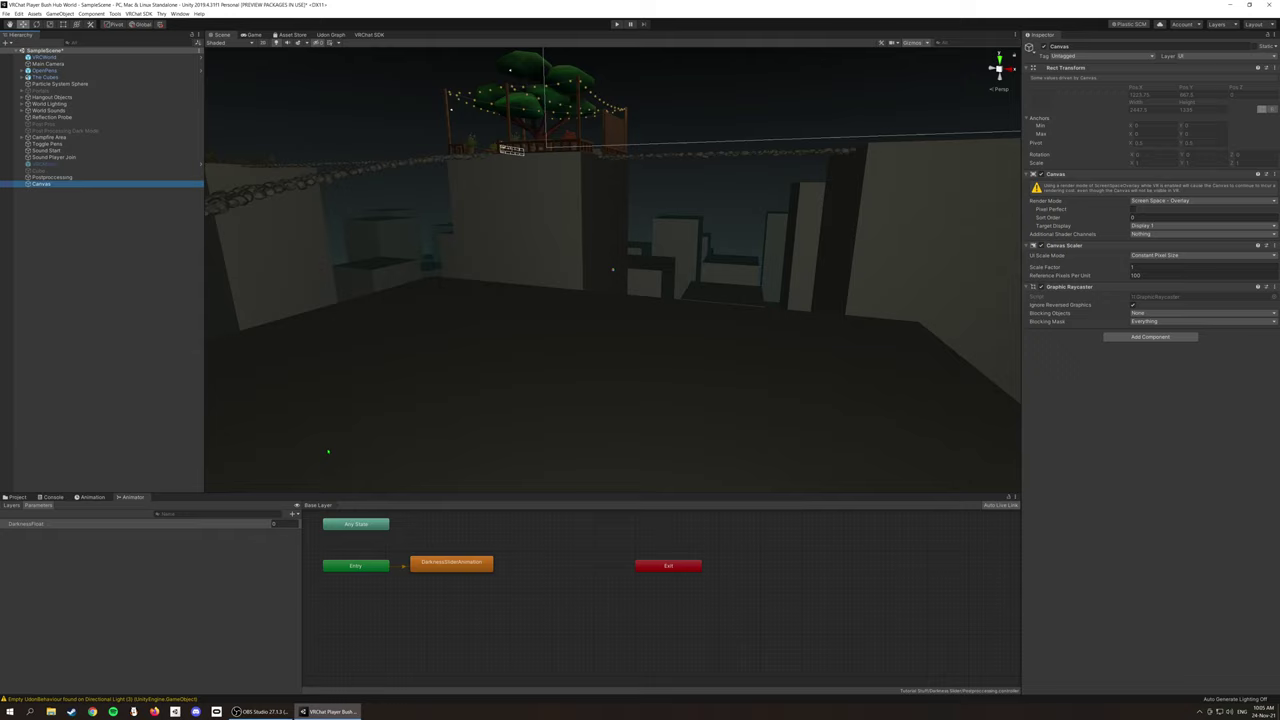
pyautogui.click(1200, 56)
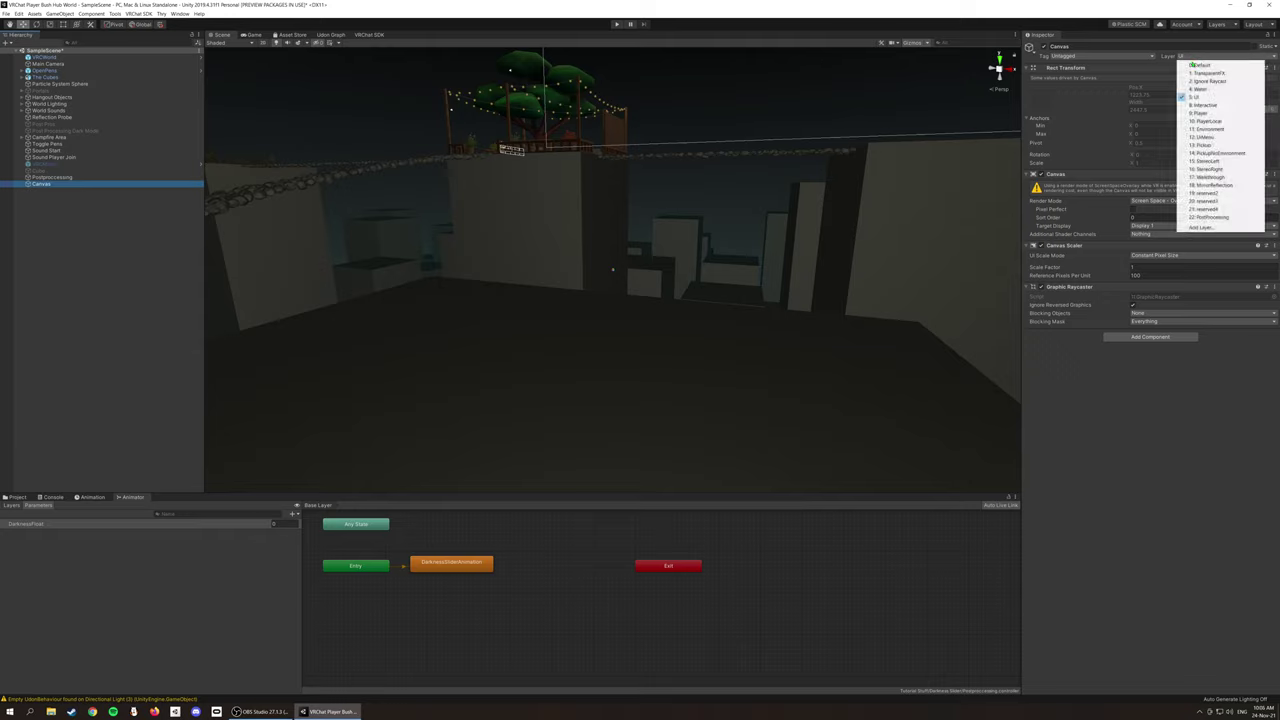
pyautogui.click(1200, 177)
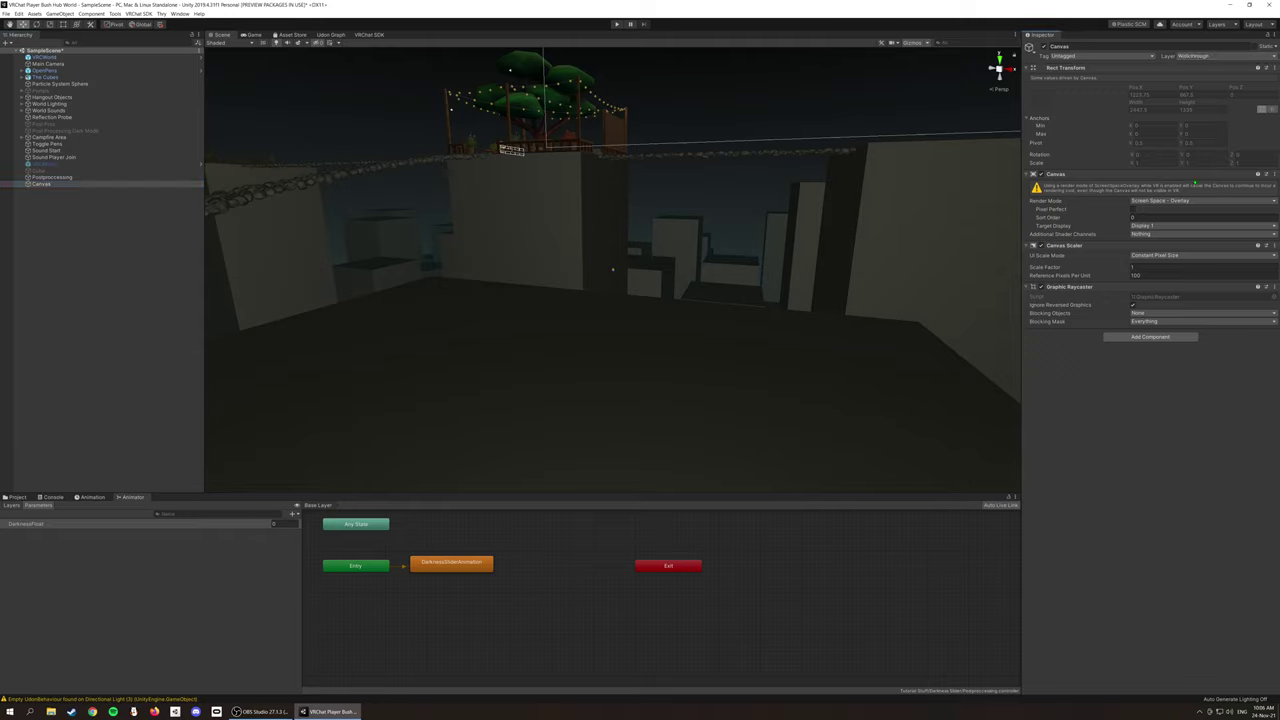
pyautogui.click(1186, 201)
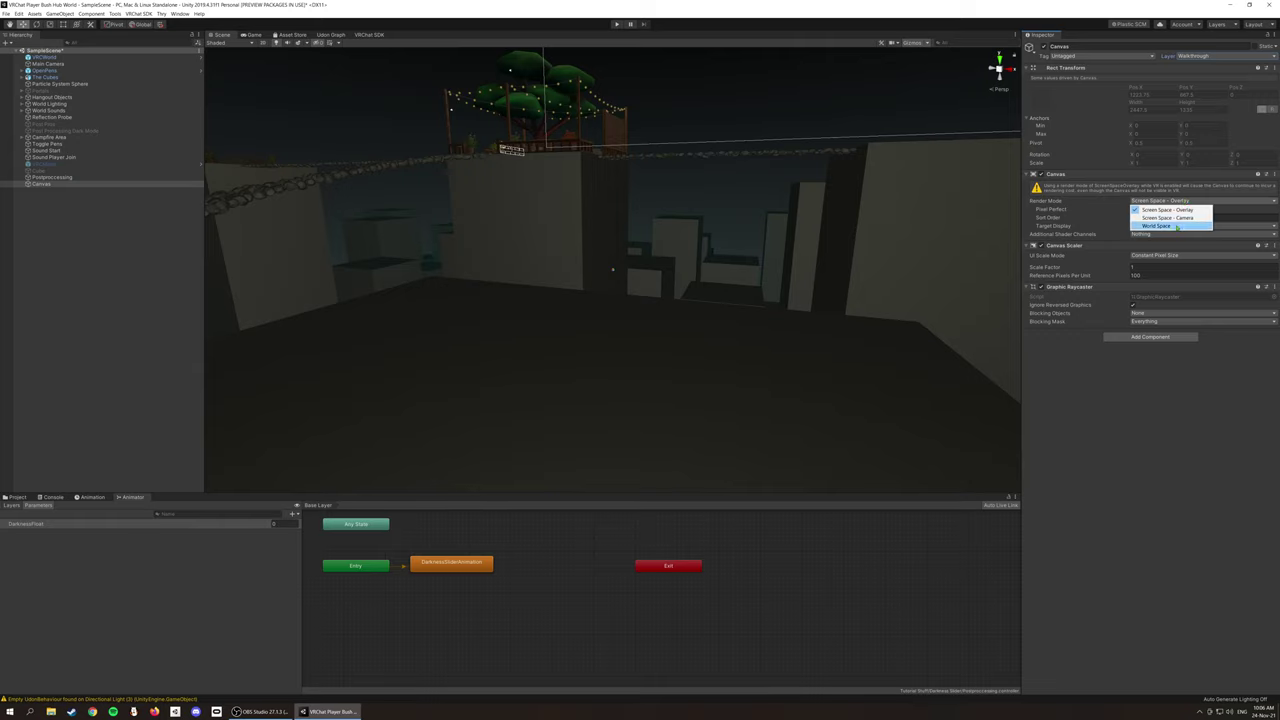
pyautogui.click(1176, 228)
pyautogui.click(1150, 332)
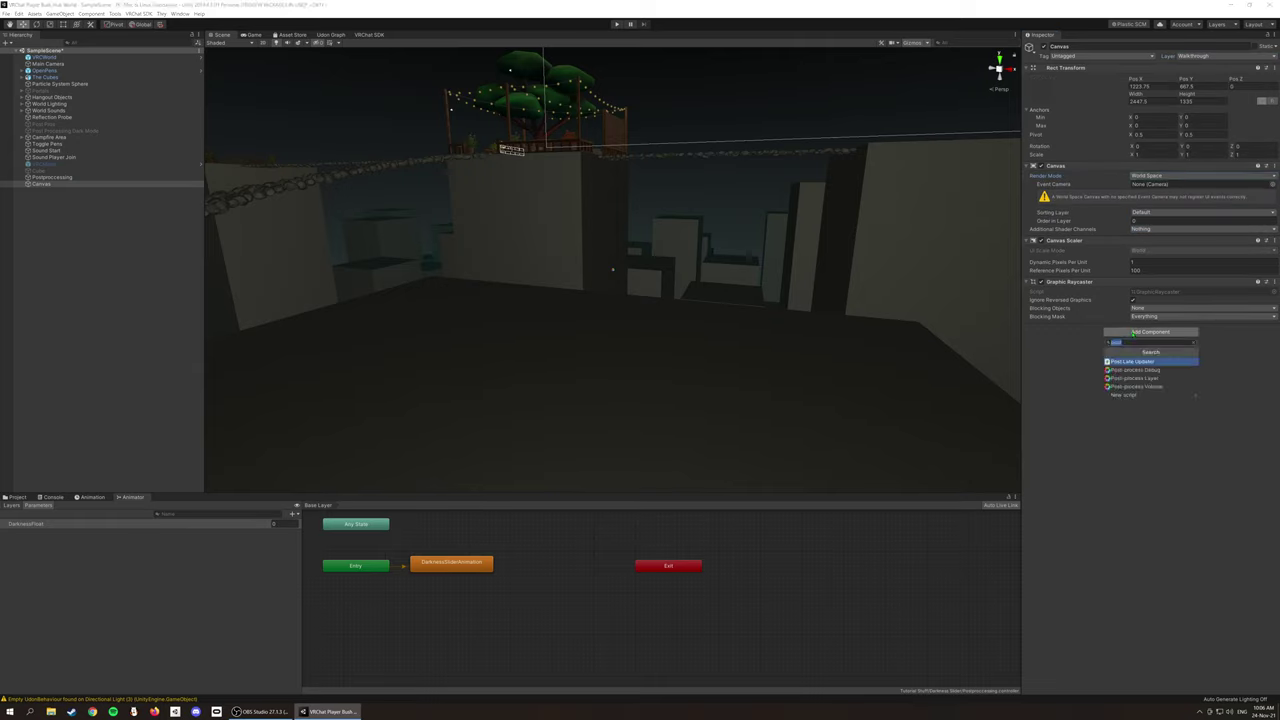
pyautogui.write('ha')
pyautogui.press('Return')
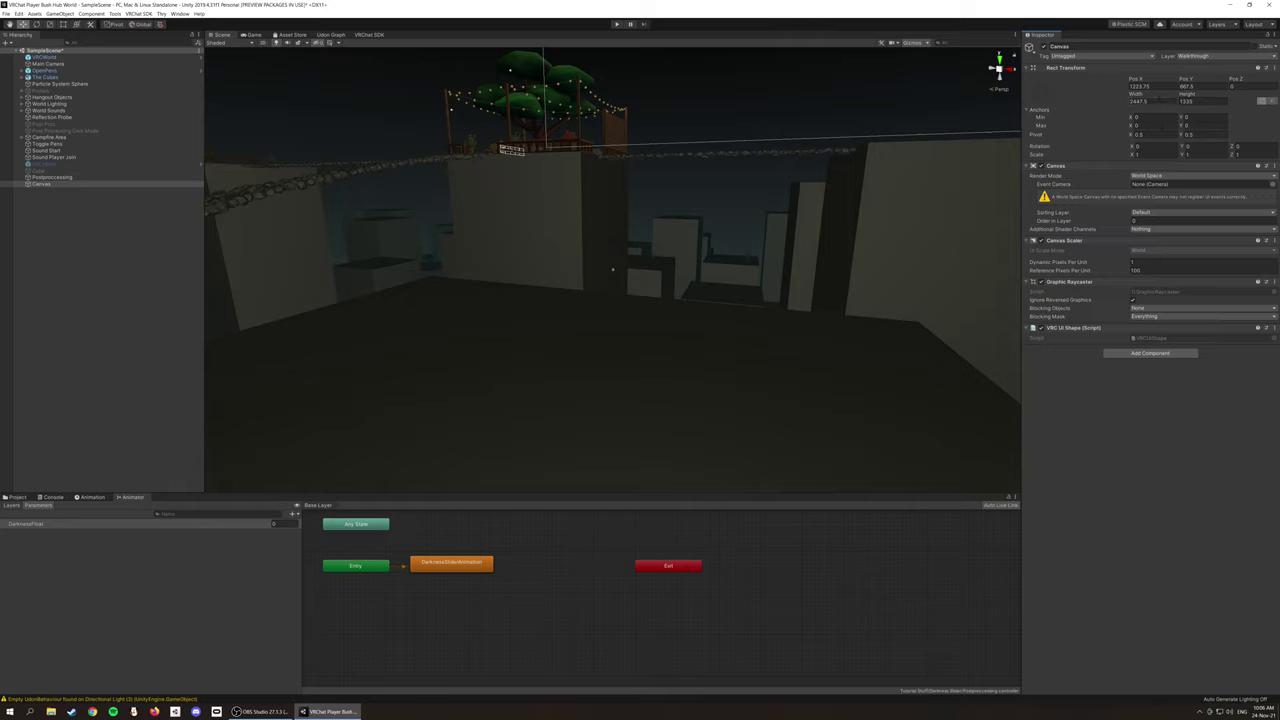
# Scale the Canvas to 0.005, size it 160×120, and align it with the view.
pyautogui.write('0.001')
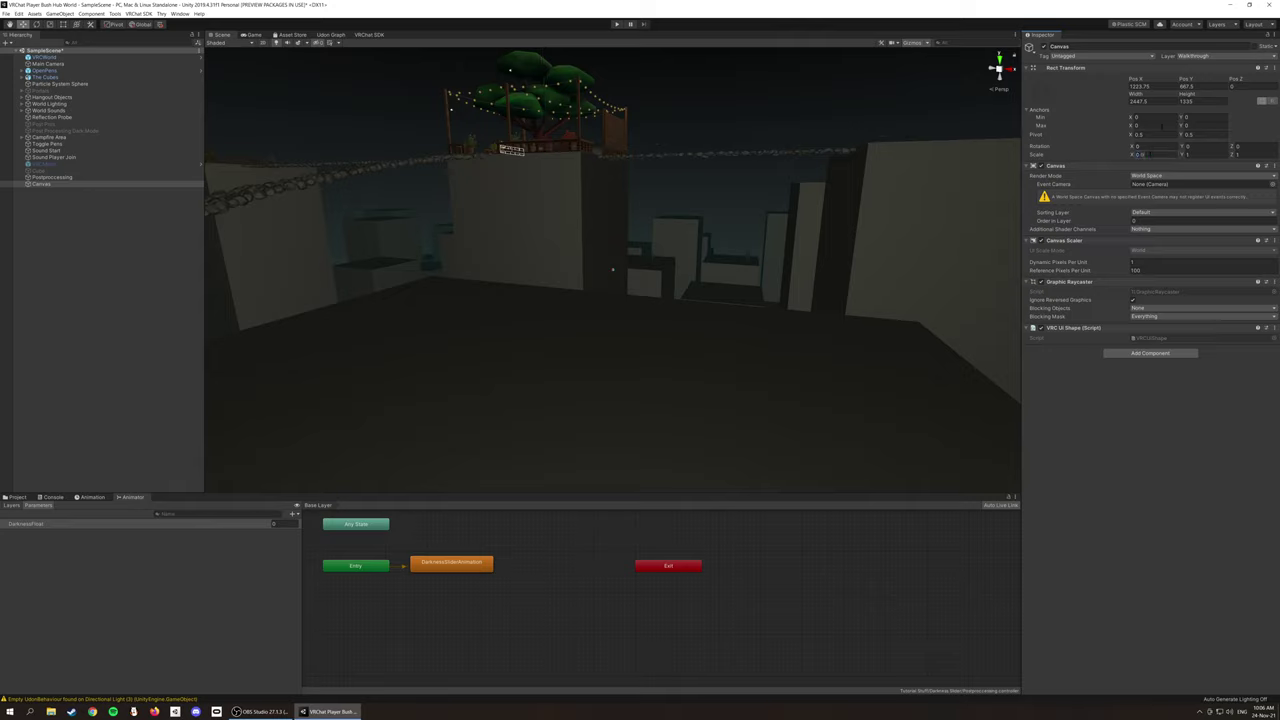
pyautogui.press('Tab')
pyautogui.write('5')
pyautogui.press('Tab')
pyautogui.click(1140, 101)
pyautogui.write('100')
pyautogui.press('Tab')
pyautogui.write('1')
pyautogui.press('Return')
pyautogui.moveTo(670, 185); pyautogui.dragTo(706, 200, button='right')
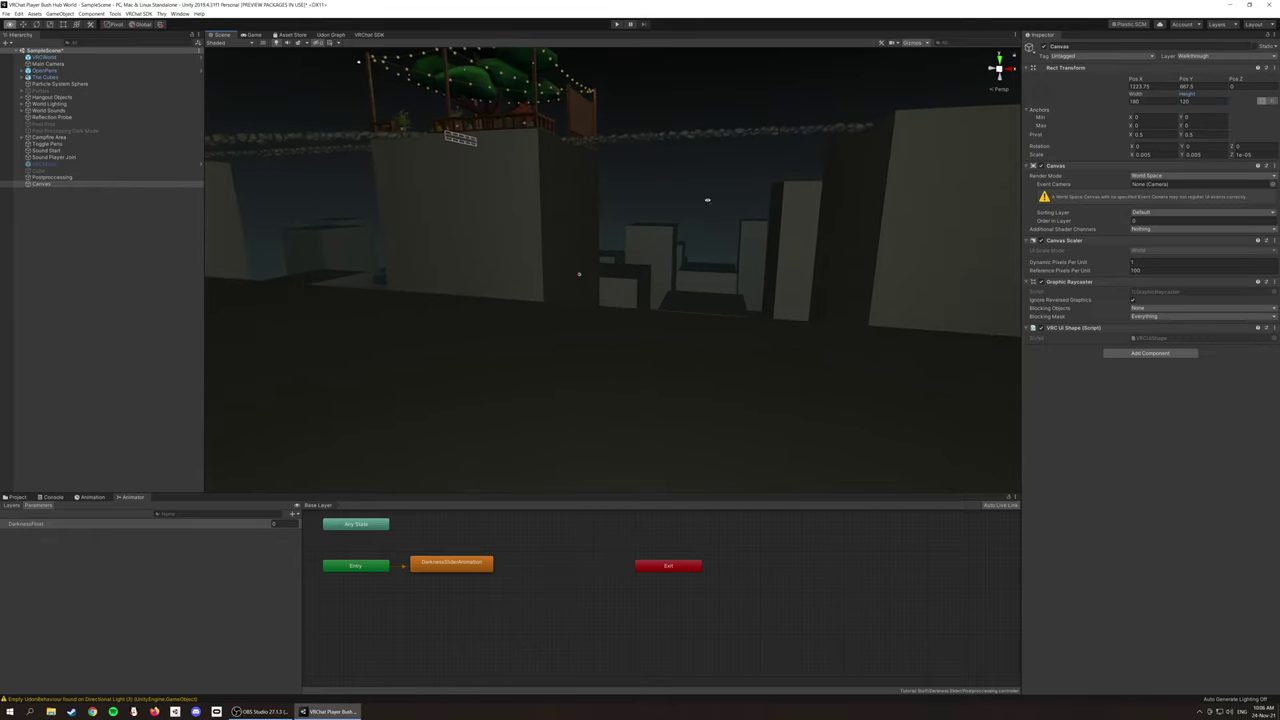
pyautogui.hotkey('ctrl', 'shift', 'f')
# Create a UI Slider inside the Canvas, centred at position 0.
pyautogui.press('f')
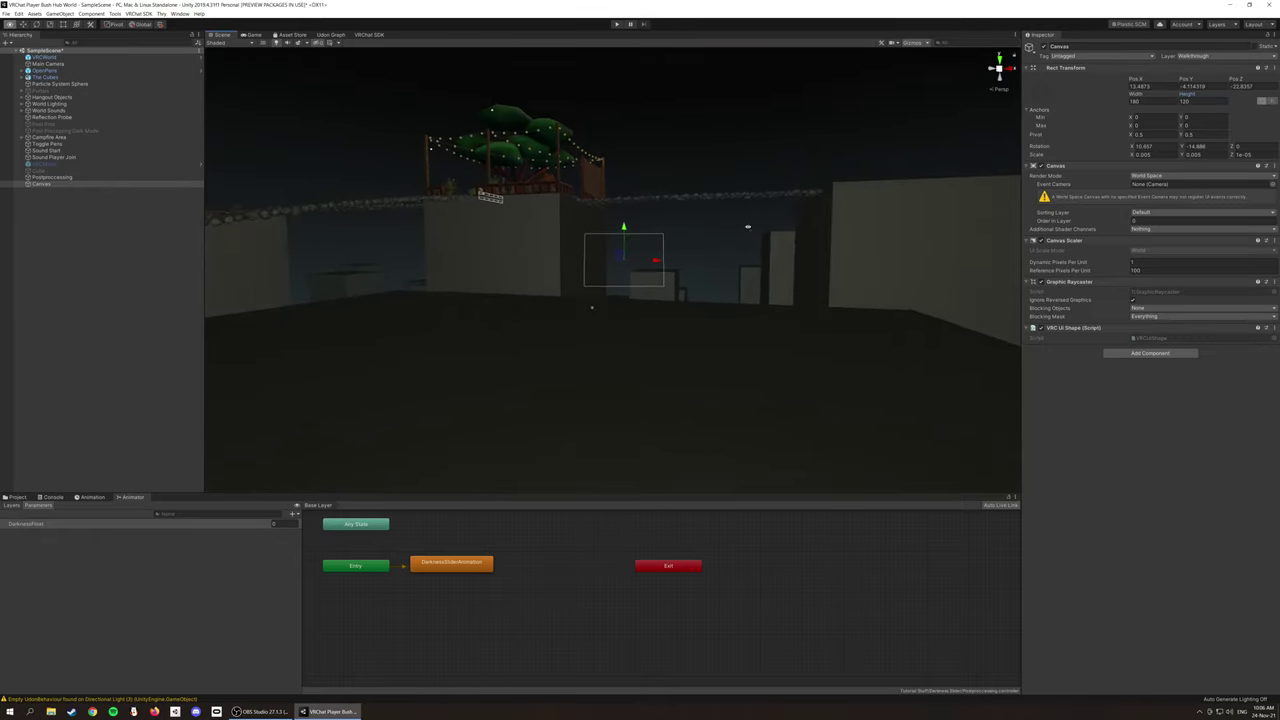
pyautogui.click(81, 252)
pyautogui.rightClick(50, 222)
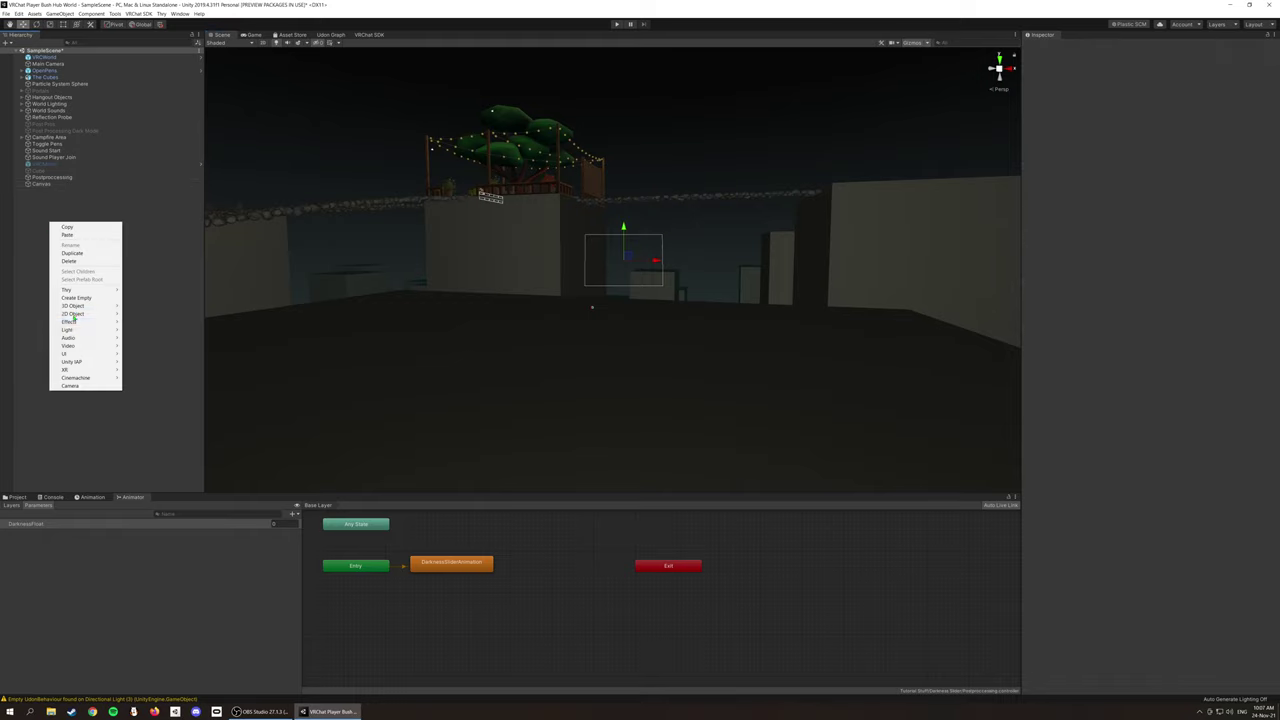
pyautogui.click(160, 409)
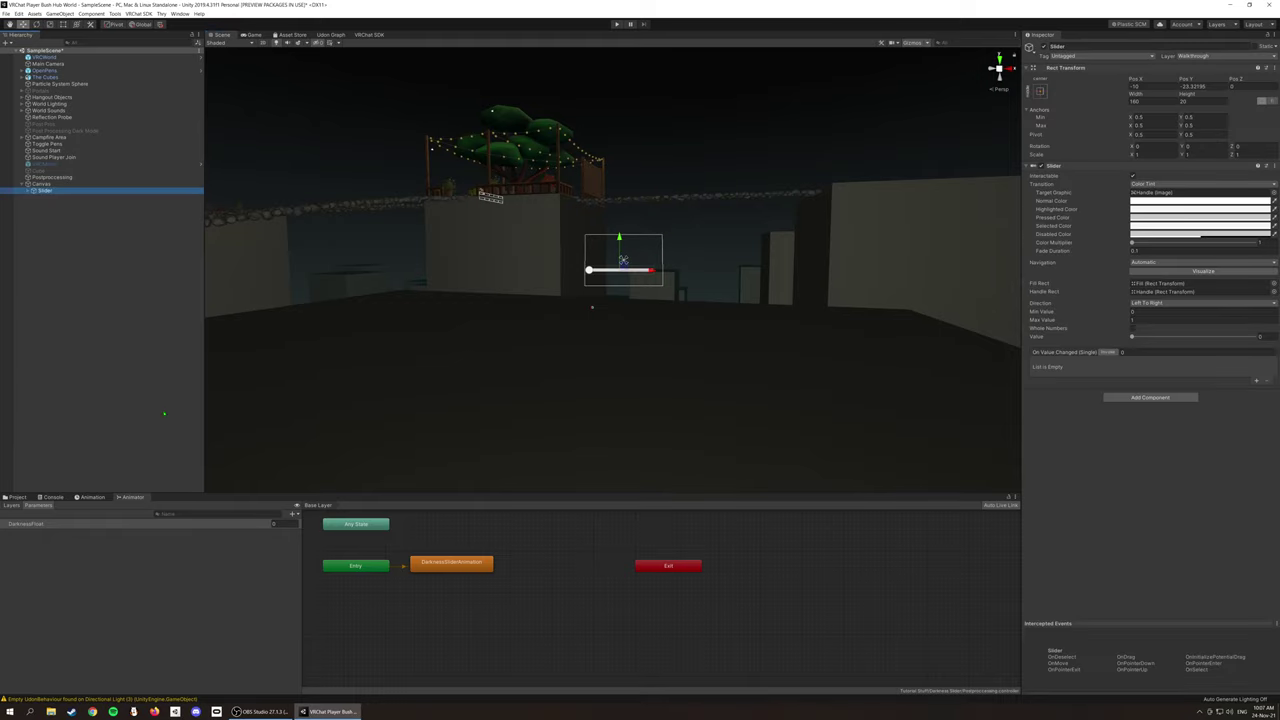
pyautogui.click(1140, 86)
pyautogui.write('0')
pyautogui.press('Tab')
pyautogui.write('0')
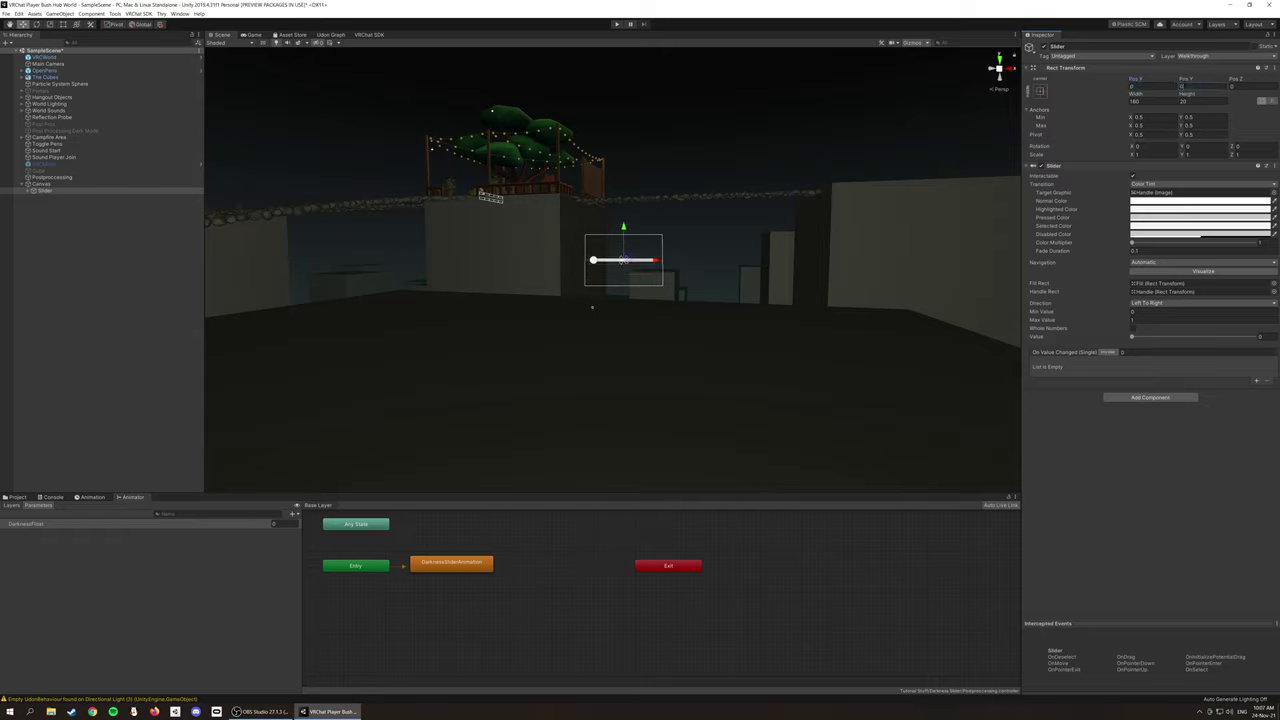
# Set the slider's navigation to None and its max value to 0.9999.
pyautogui.click(1151, 263)
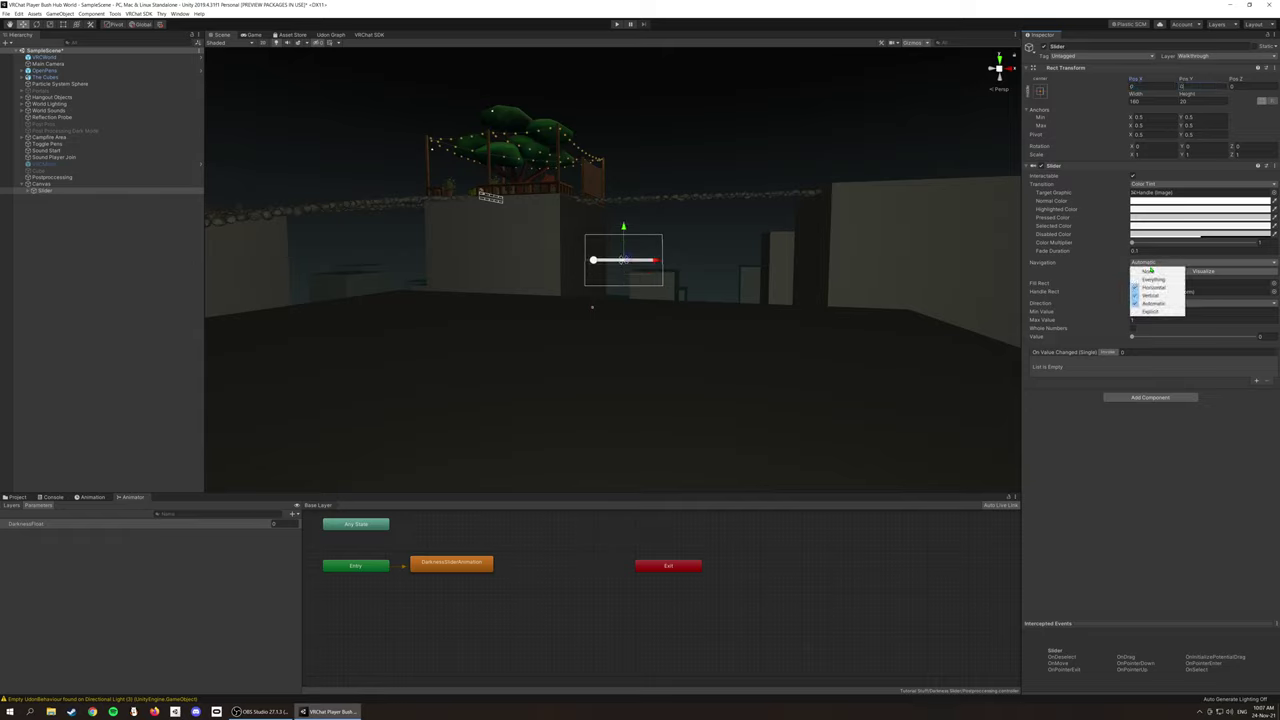
pyautogui.click(1151, 272)
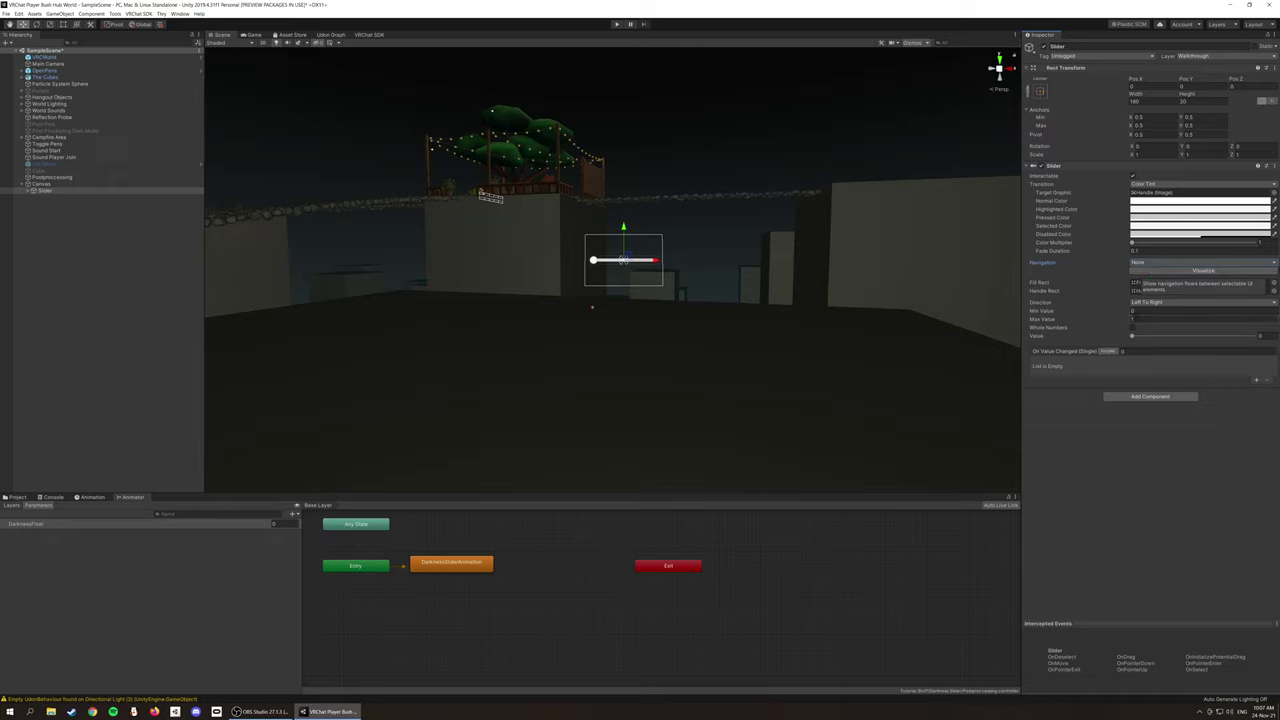
pyautogui.click(1133, 318)
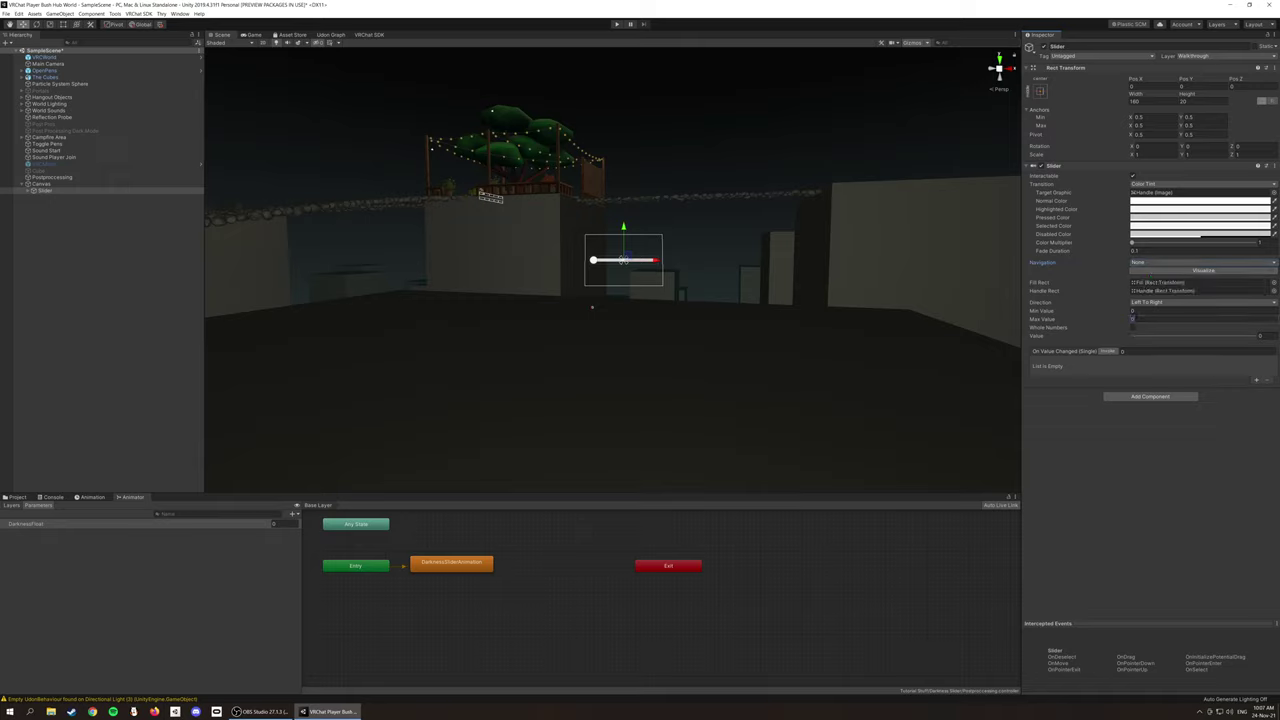
pyautogui.write('0.3888')
# Add an Udon Behaviour component to the slider.
pyautogui.click(1143, 397)
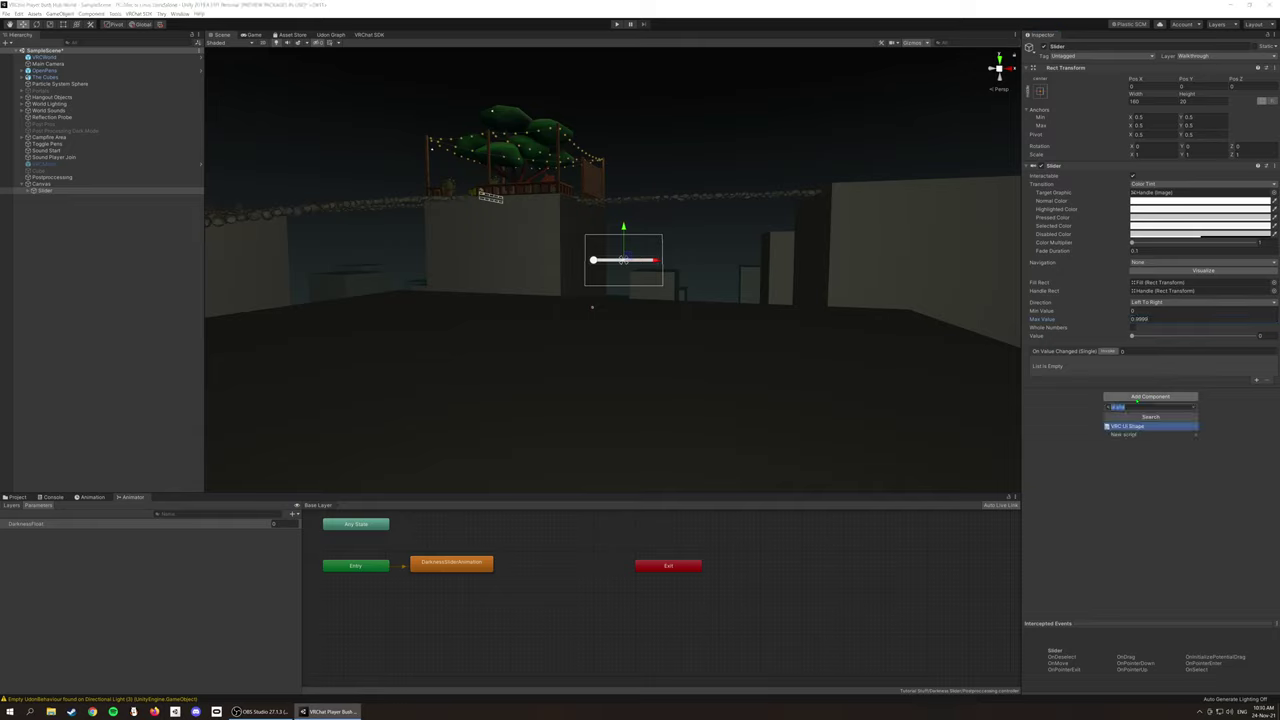
pyautogui.write('udon')
pyautogui.press('Return')
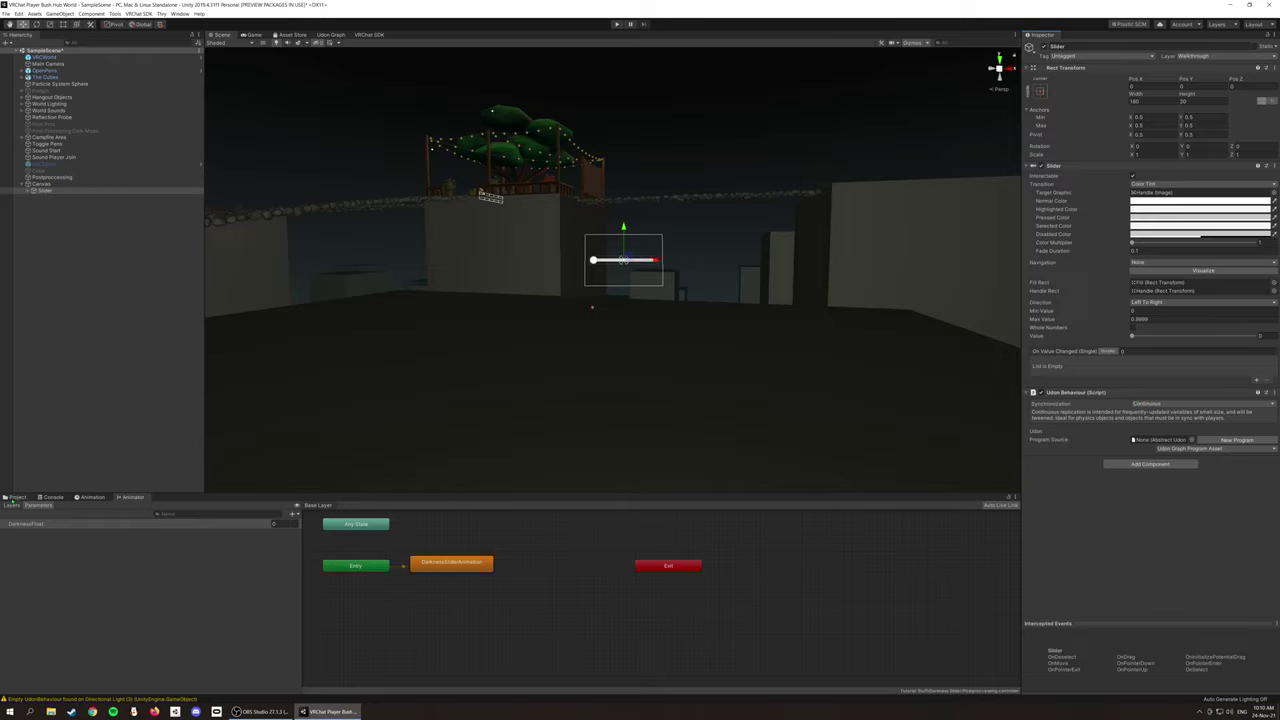
pyautogui.click(16, 497)
# Create an Udon Graph Program asset named DarknessSlider and open it.
pyautogui.rightClick(289, 573)
pyautogui.moveTo(345, 372)
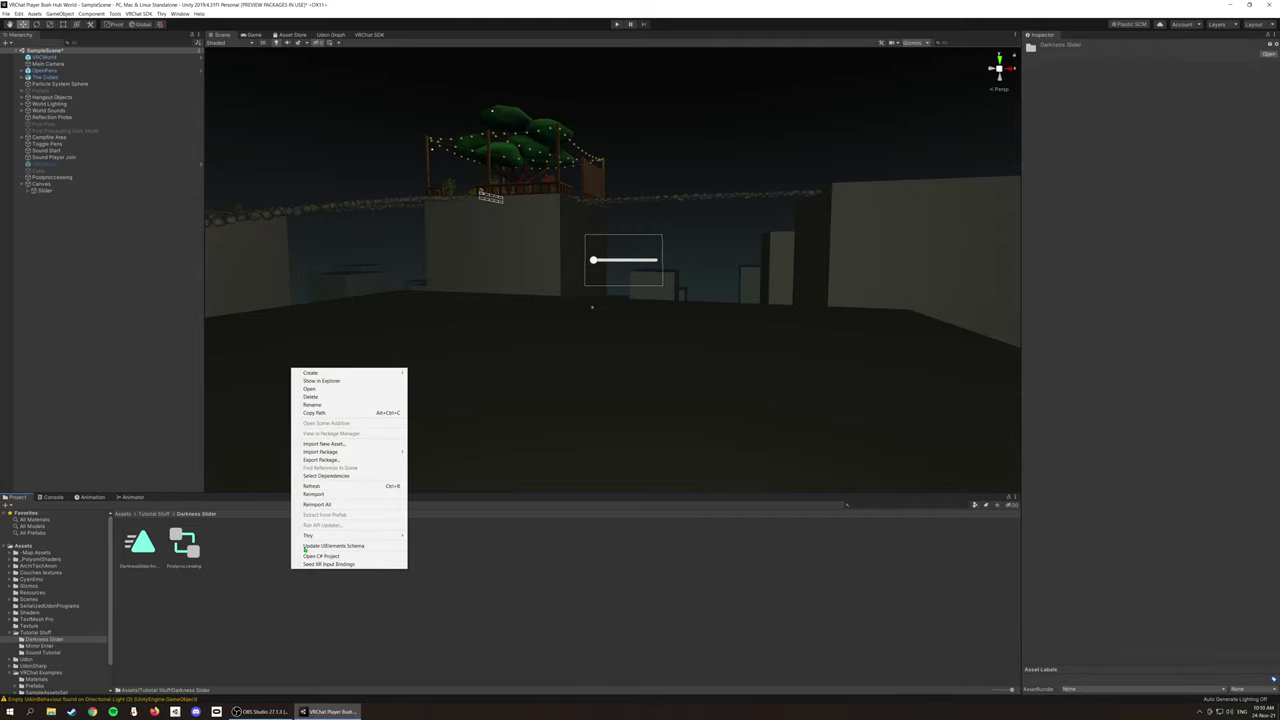
pyautogui.moveTo(455, 373)
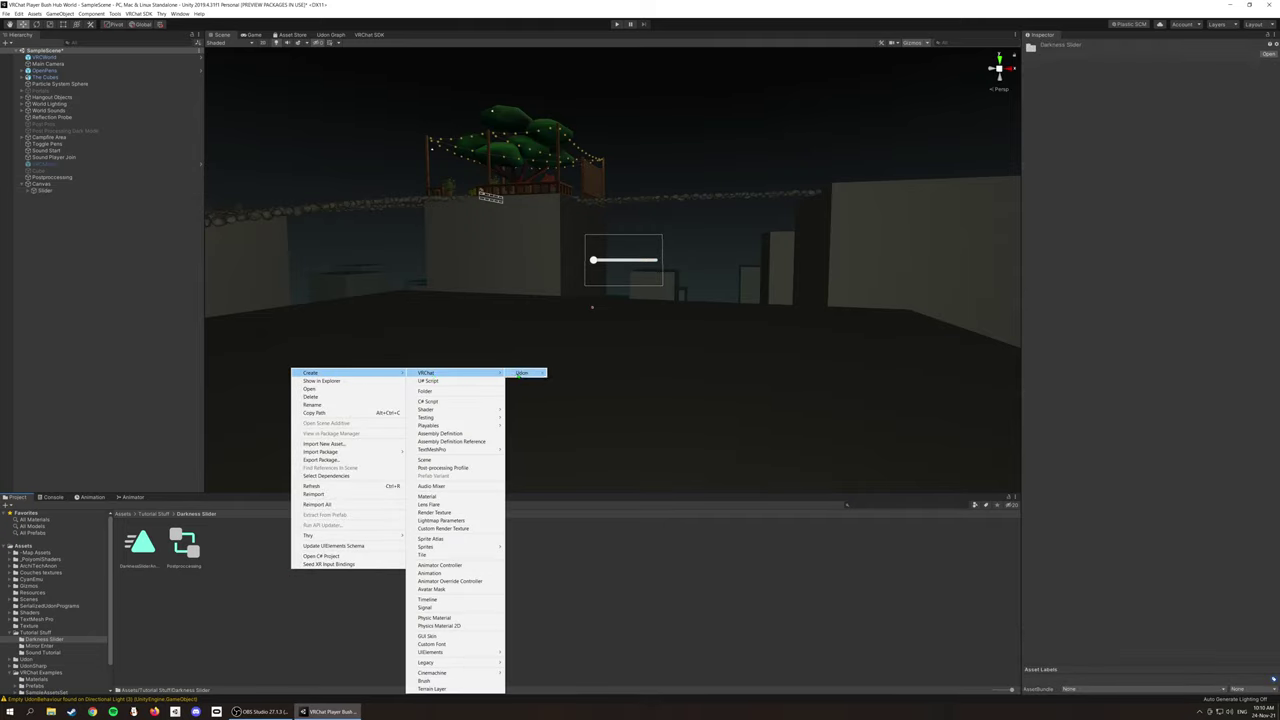
pyautogui.click(579, 381)
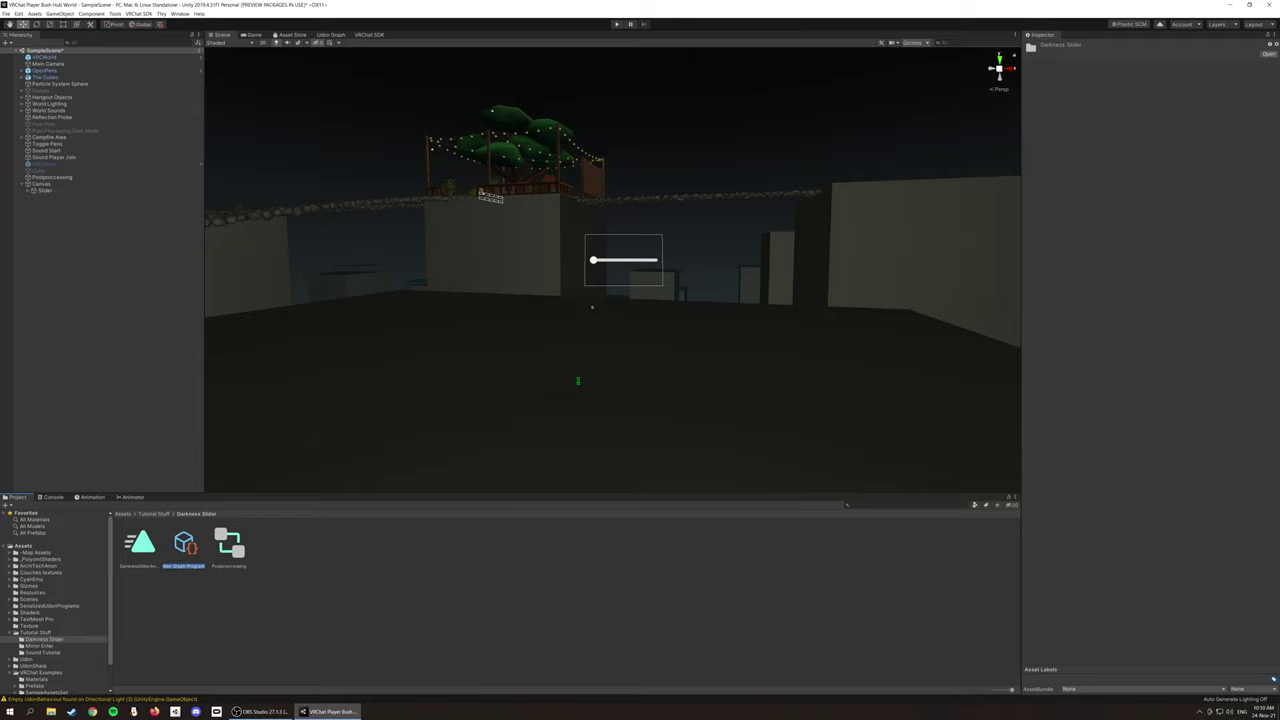
pyautogui.write('DarknessSlider')
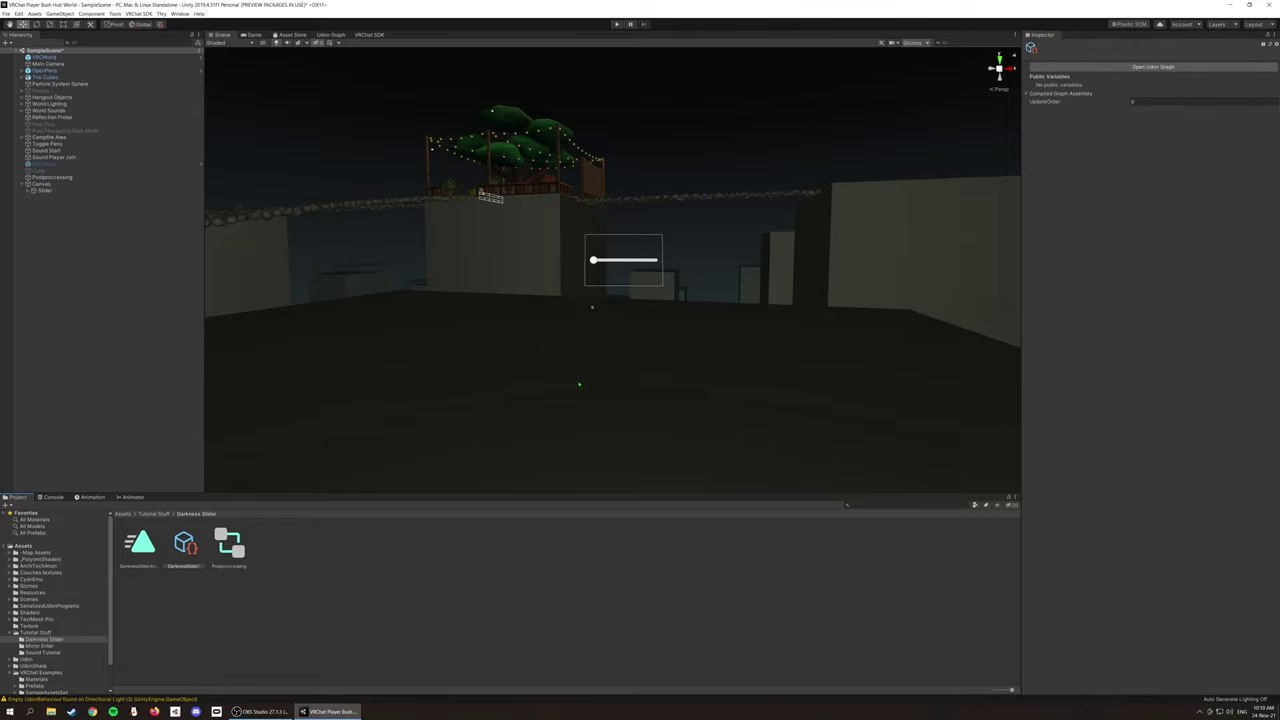
pyautogui.press('Return')
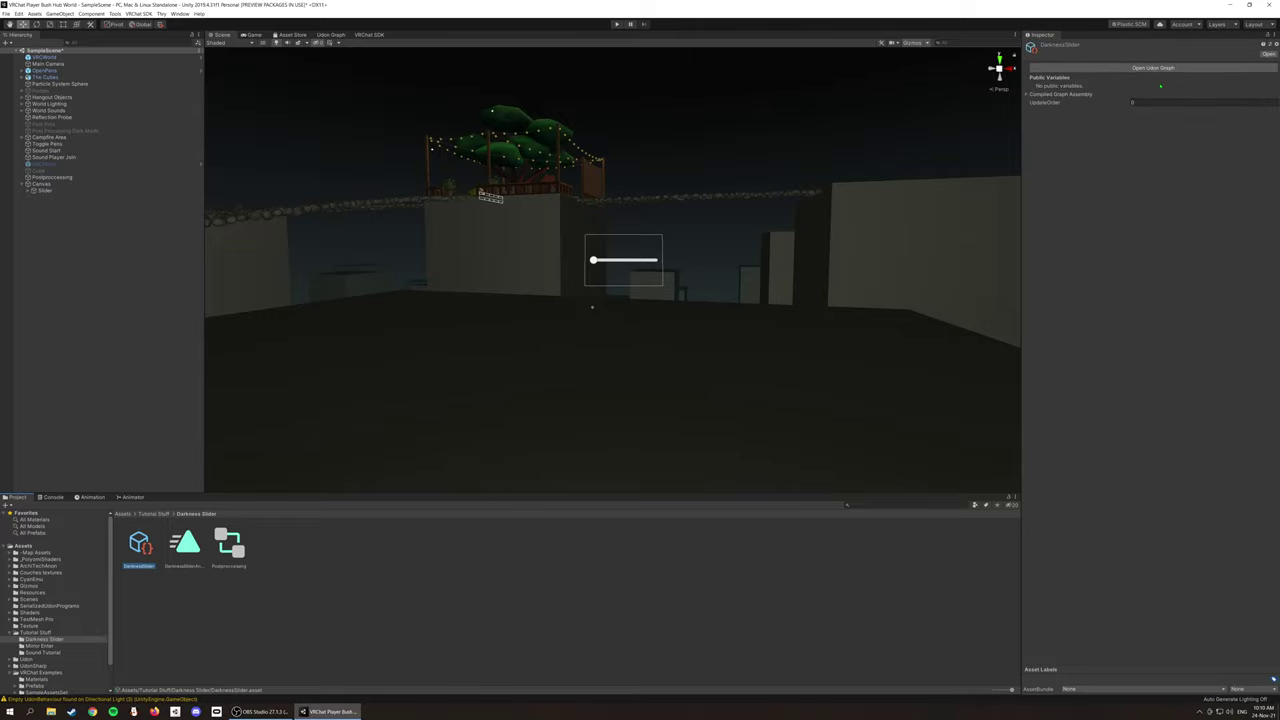
pyautogui.click(1153, 67)
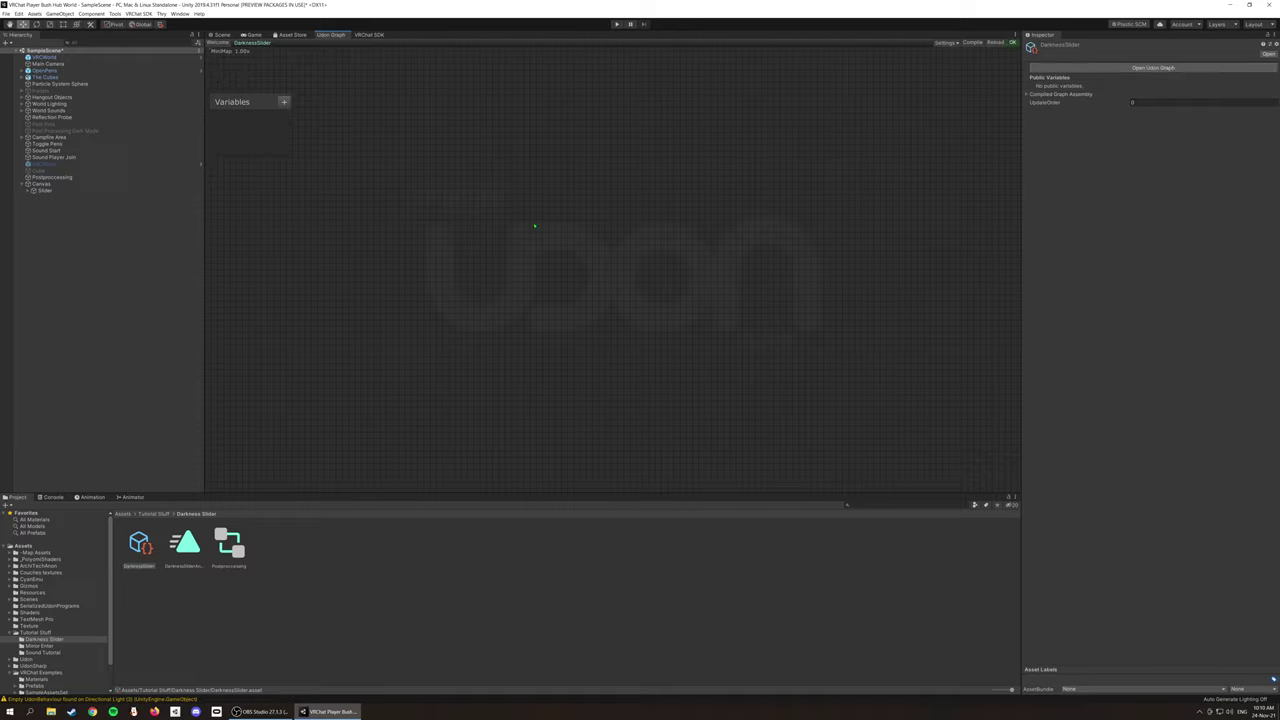
# Add an Animator SetFloat node using the (string, float) signature.
pyautogui.rightClick(534, 226)
pyautogui.click(558, 246)
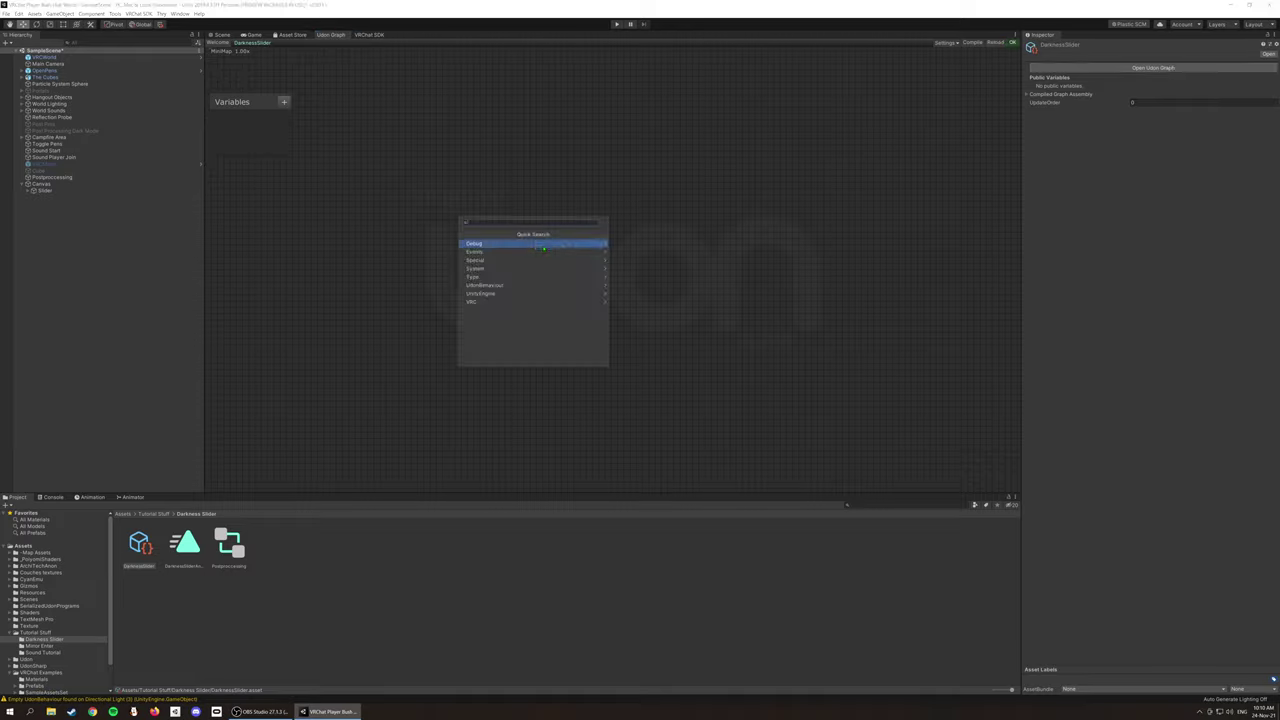
pyautogui.click(543, 250)
pyautogui.press('Escape')
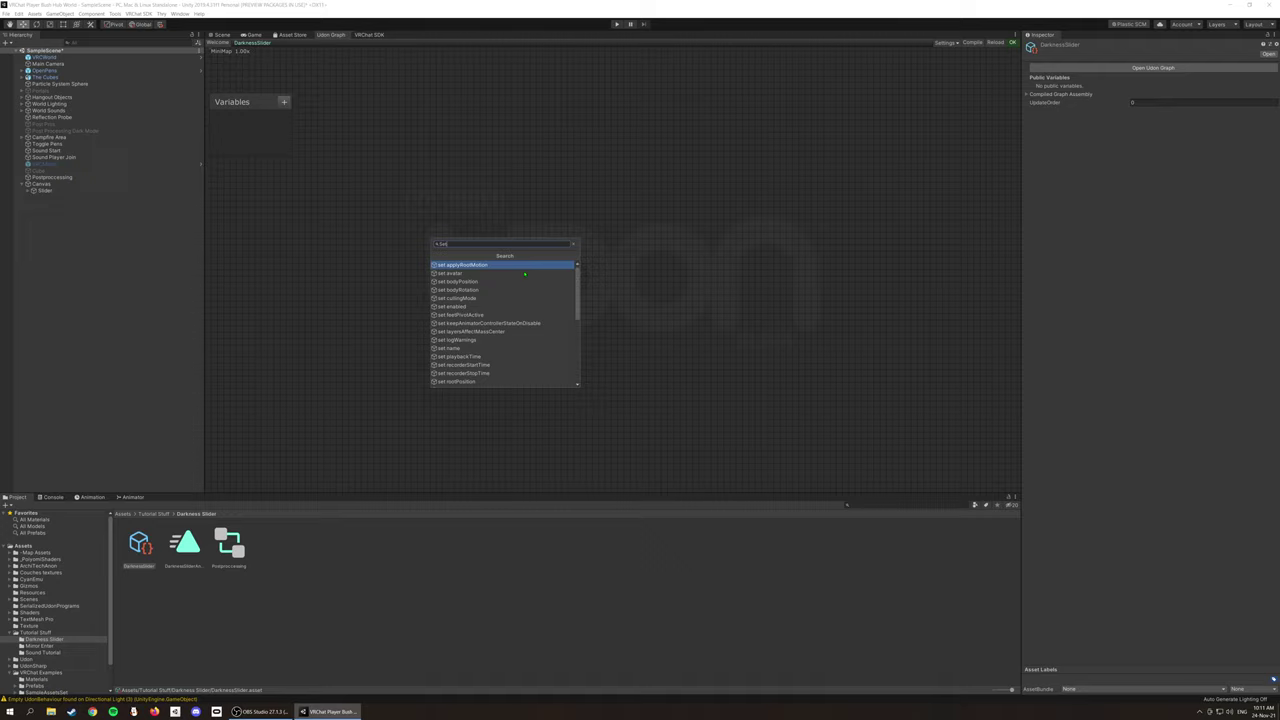
pyautogui.write('setfl')
pyautogui.press('Return')
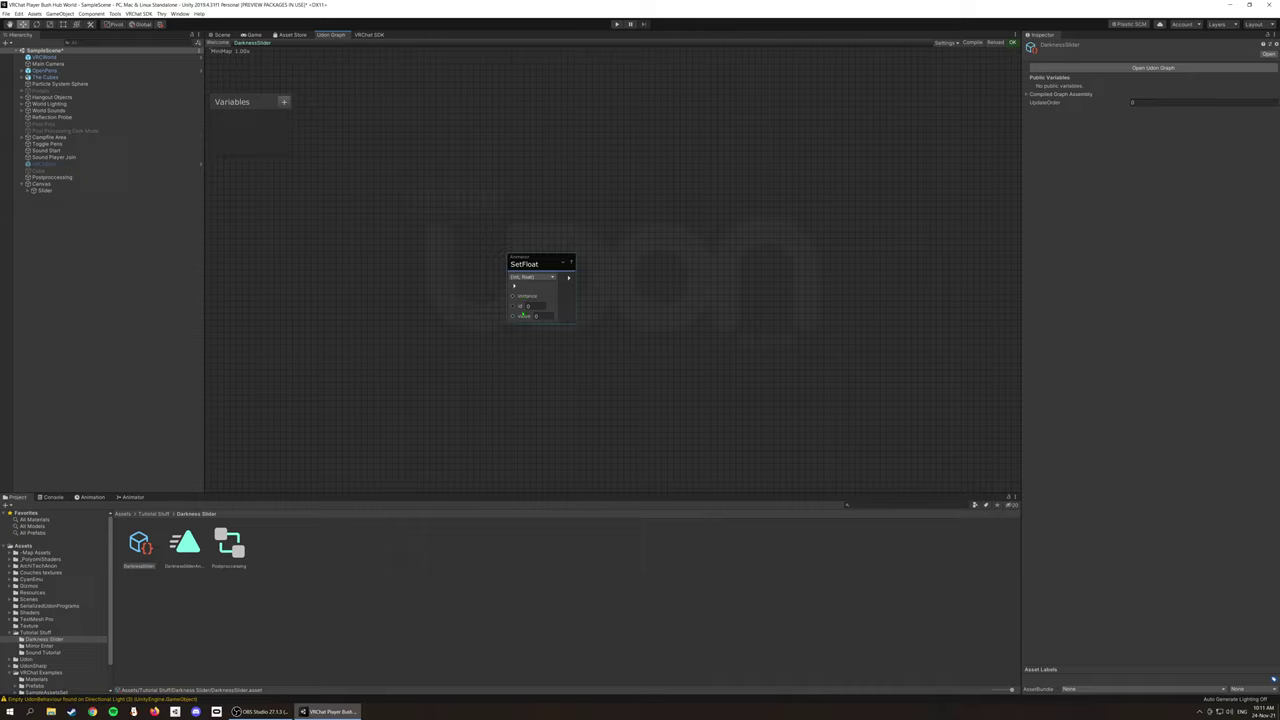
pyautogui.click(529, 305)
pyautogui.click(534, 277)
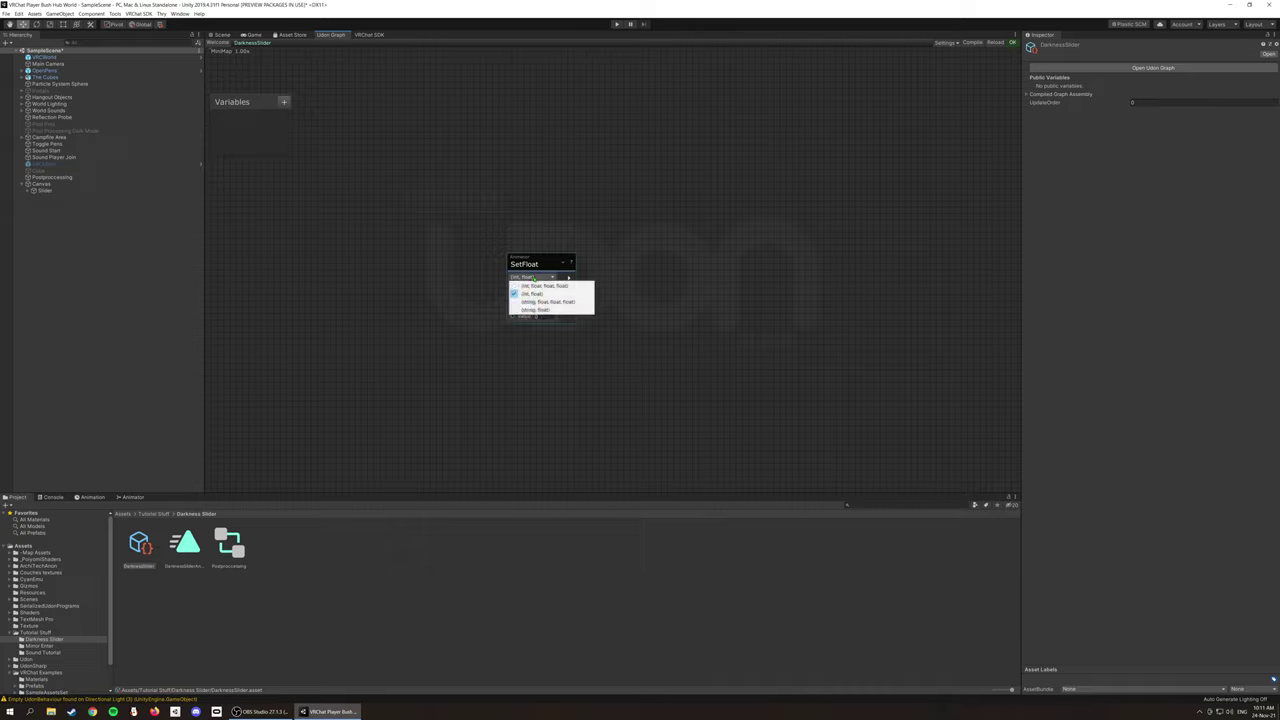
pyautogui.click(535, 309)
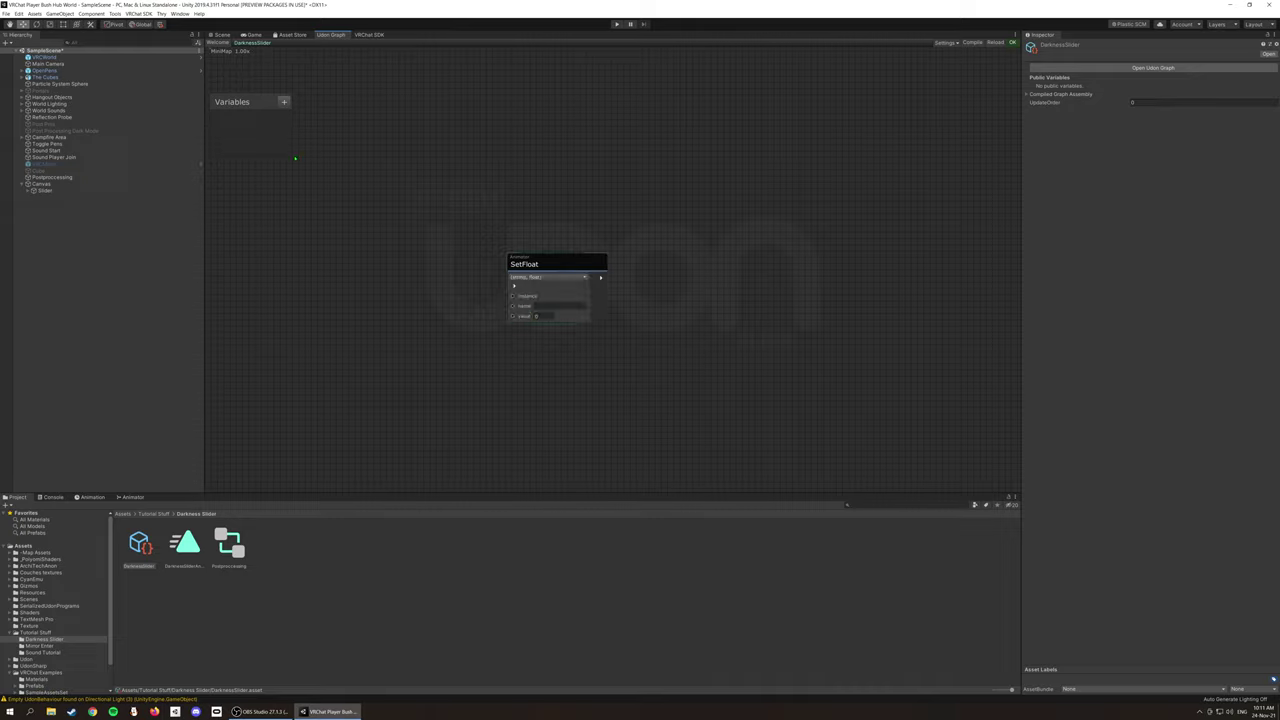
# Add Animator, string and Slider variables in the enlarged Variables panel.
pyautogui.moveTo(288, 151); pyautogui.dragTo(318, 308)
pyautogui.click(316, 104)
pyautogui.write('animator')
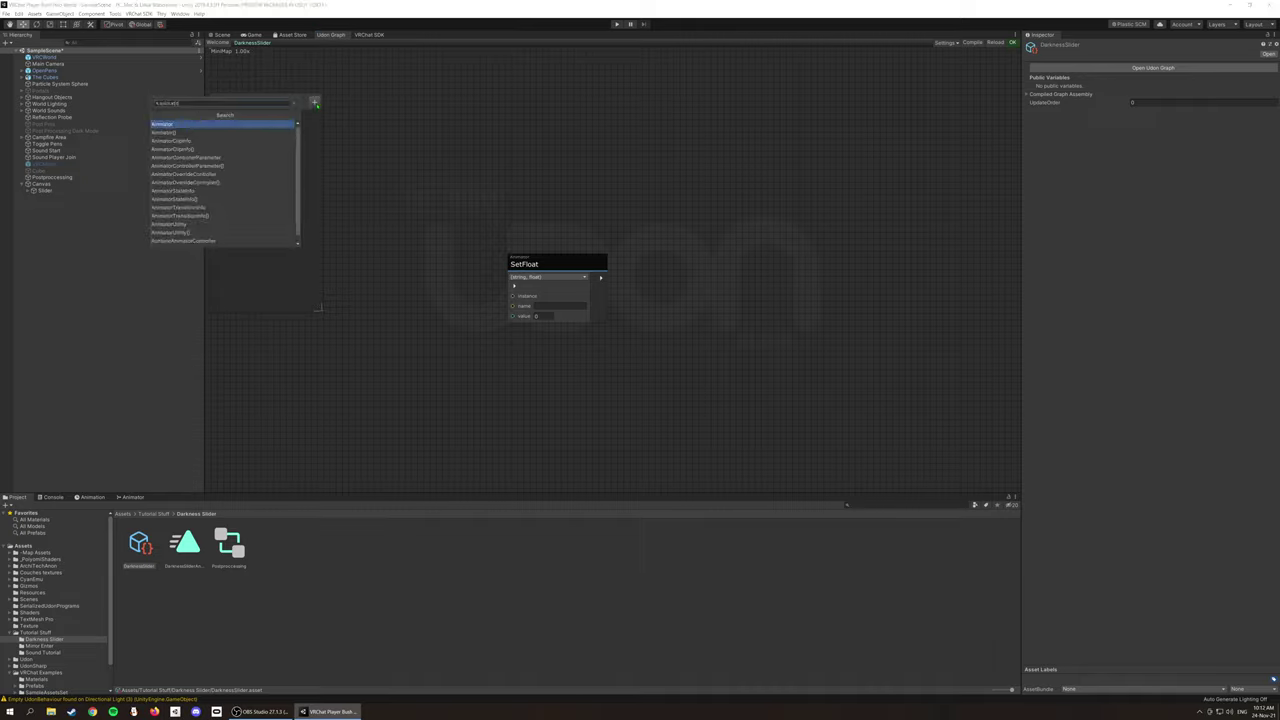
pyautogui.press('BackSpace')
pyautogui.press('BackSpace')
pyautogui.press('BackSpace')
pyautogui.write('s')
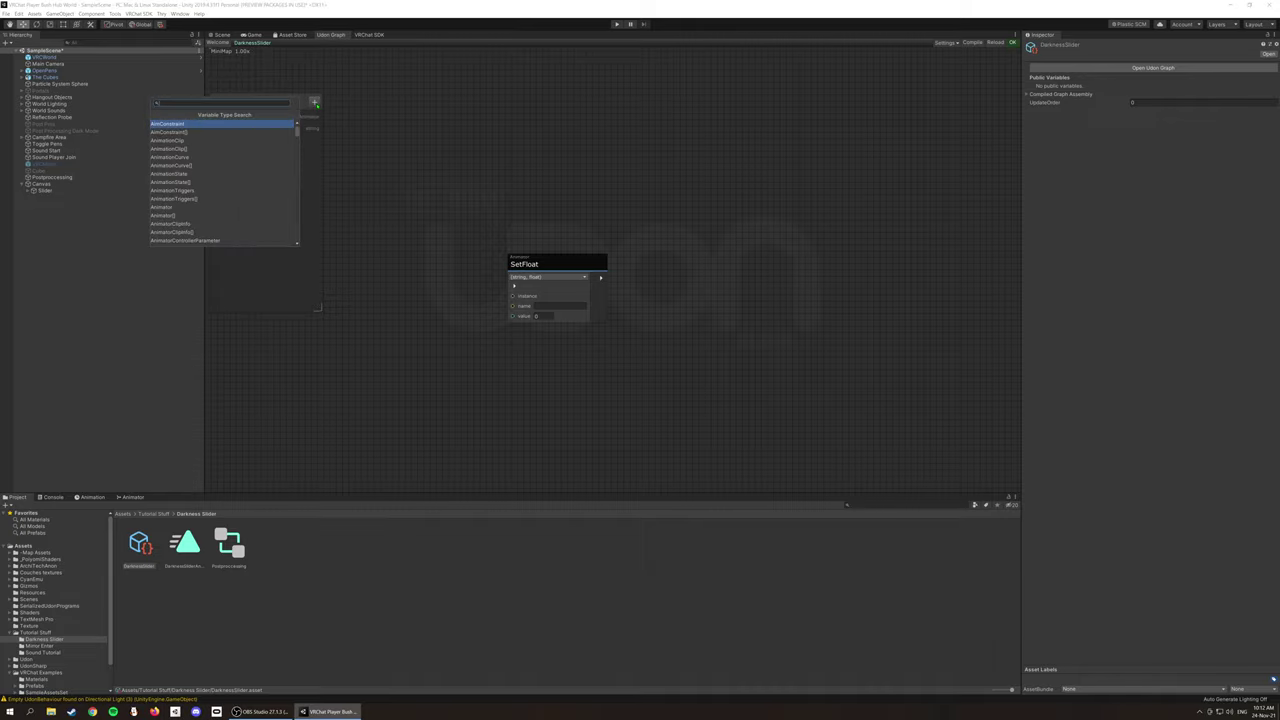
pyautogui.write('lider')
pyautogui.press('Return')
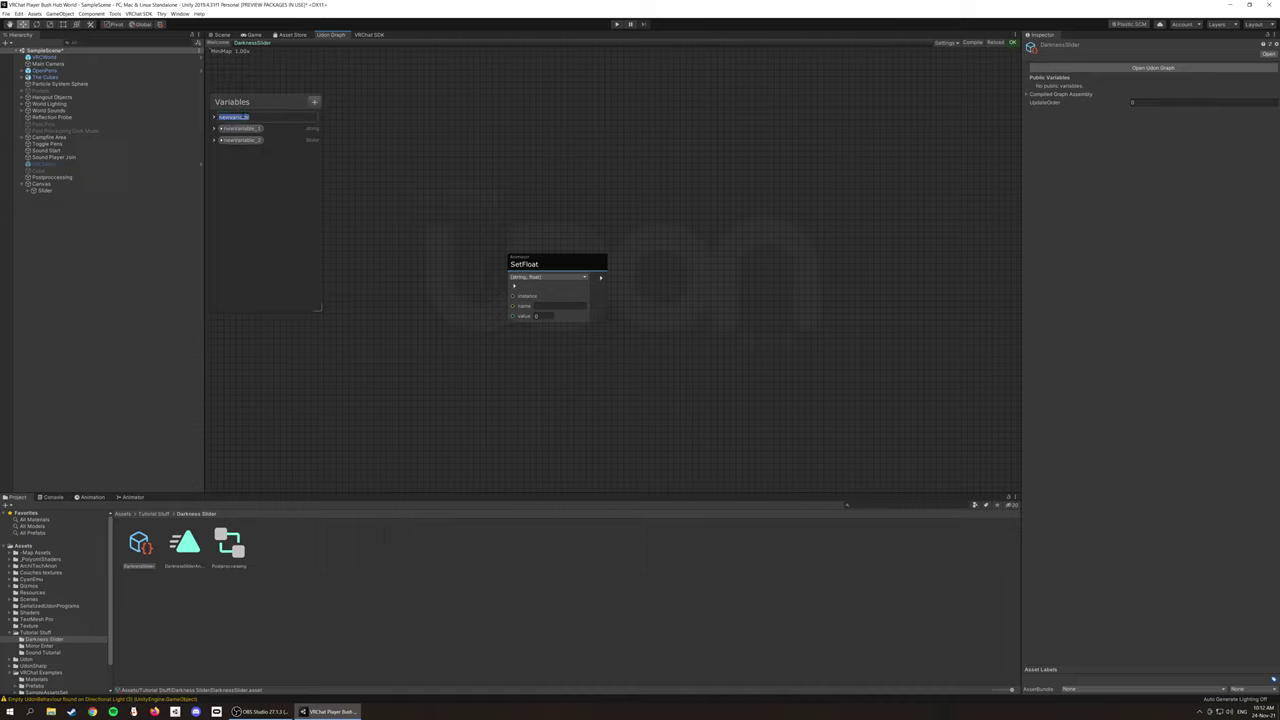
# Name the variables Anim, AnimFloatName and Slider, and make them public.
pyautogui.write('dim')
pyautogui.press('Tab')
pyautogui.write('An')
pyautogui.write('im spded')
pyautogui.press('Tab')
pyautogui.write('Slider')
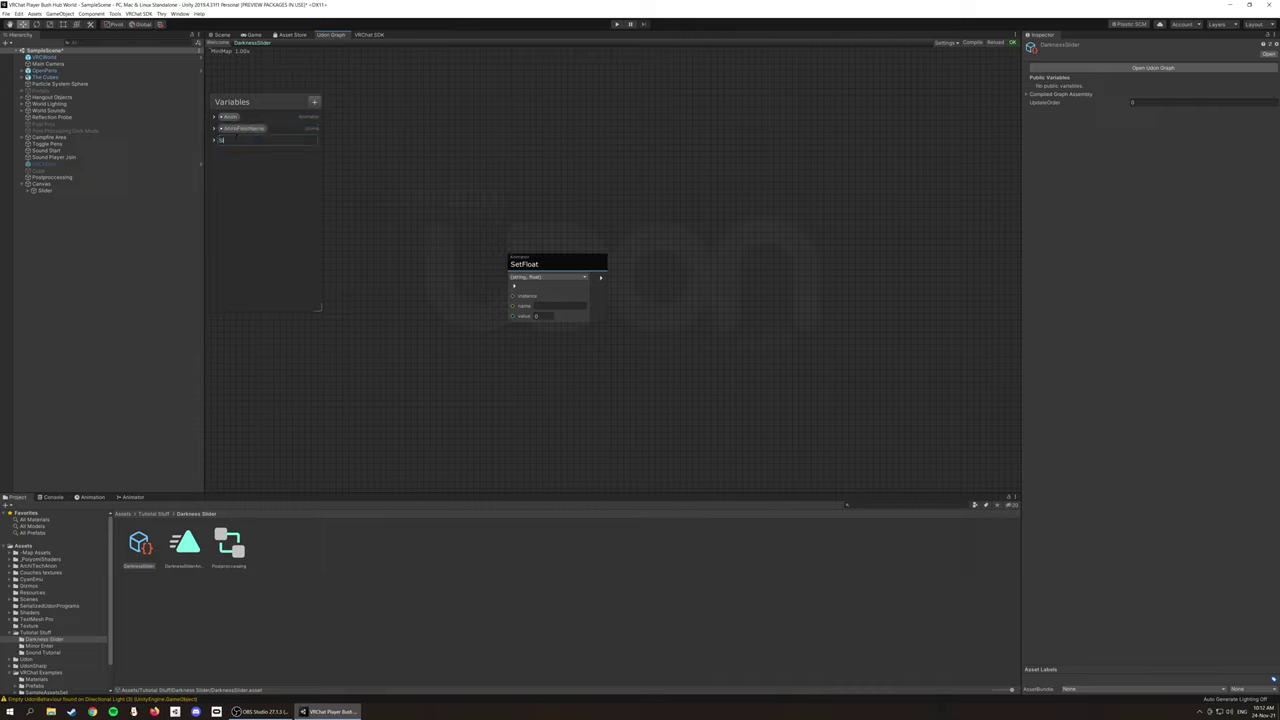
pyautogui.press('Return')
pyautogui.click(214, 139)
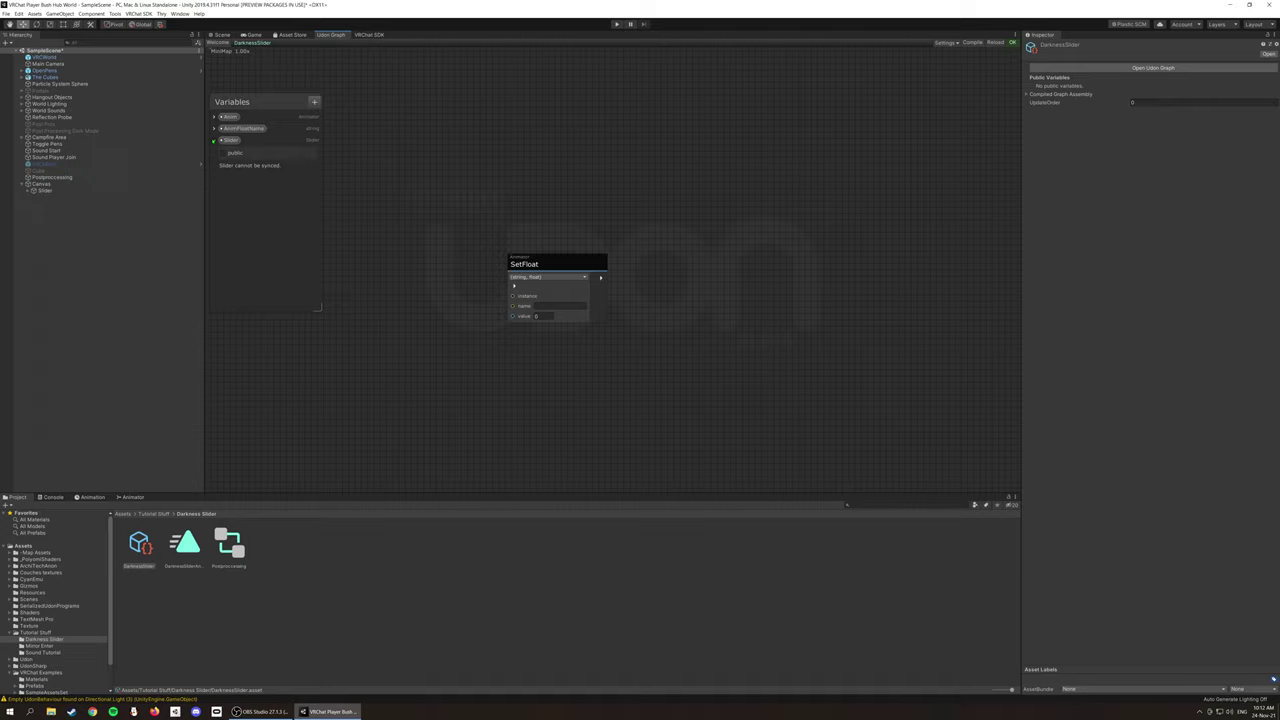
pyautogui.click(214, 117)
pyautogui.click(222, 130)
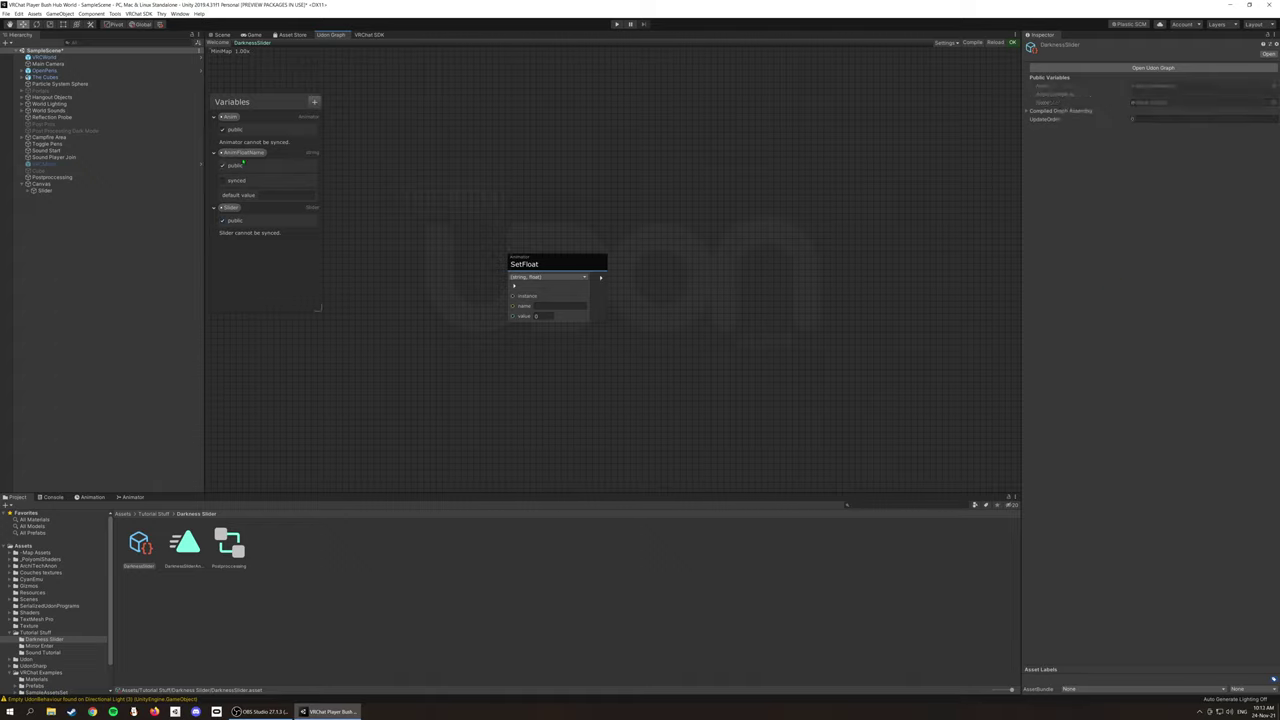
# Wire Anim, AnimFloatName and the Slider's Get value into SetFloat's inputs.
pyautogui.moveTo(229, 117)
pyautogui.mouseDown()
pyautogui.moveTo(405, 262)
pyautogui.moveTo(513, 296)
pyautogui.mouseUp()
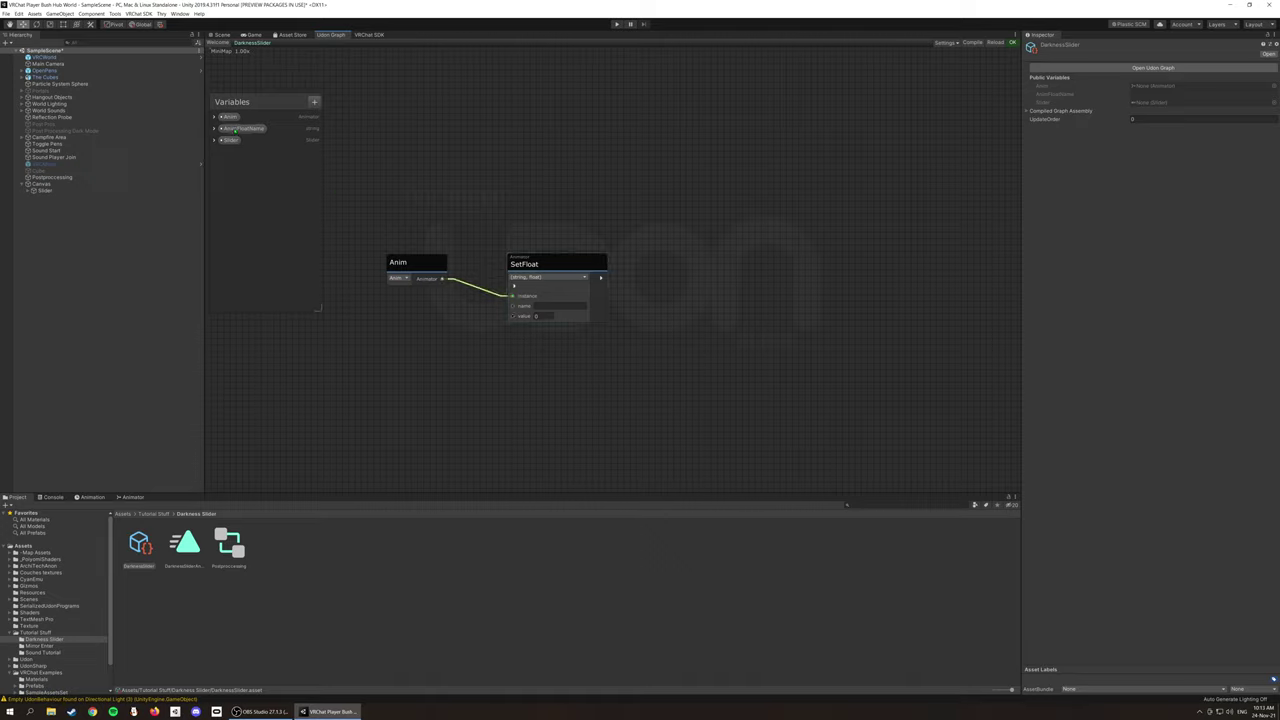
pyautogui.moveTo(243, 128)
pyautogui.mouseDown()
pyautogui.moveTo(373, 229)
pyautogui.moveTo(386, 306)
pyautogui.moveTo(513, 305)
pyautogui.mouseUp()
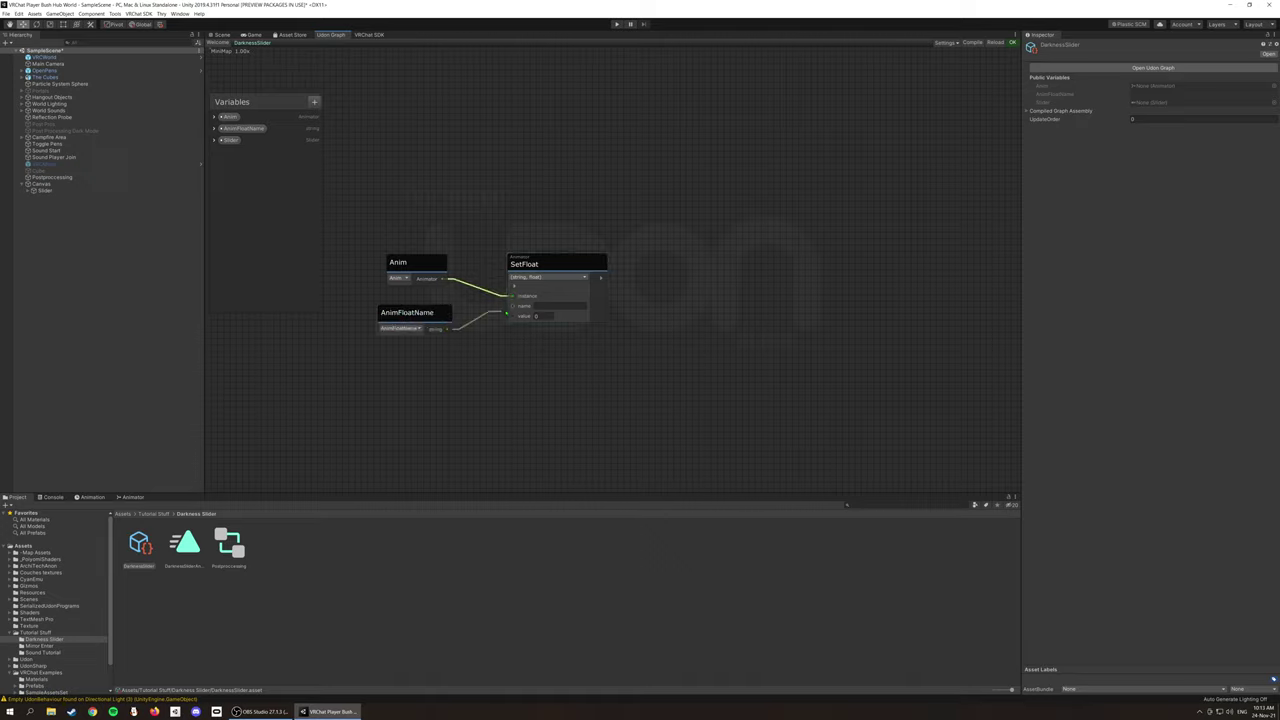
pyautogui.moveTo(229, 140)
pyautogui.mouseDown()
pyautogui.moveTo(326, 408)
pyautogui.moveTo(325, 390)
pyautogui.mouseUp()
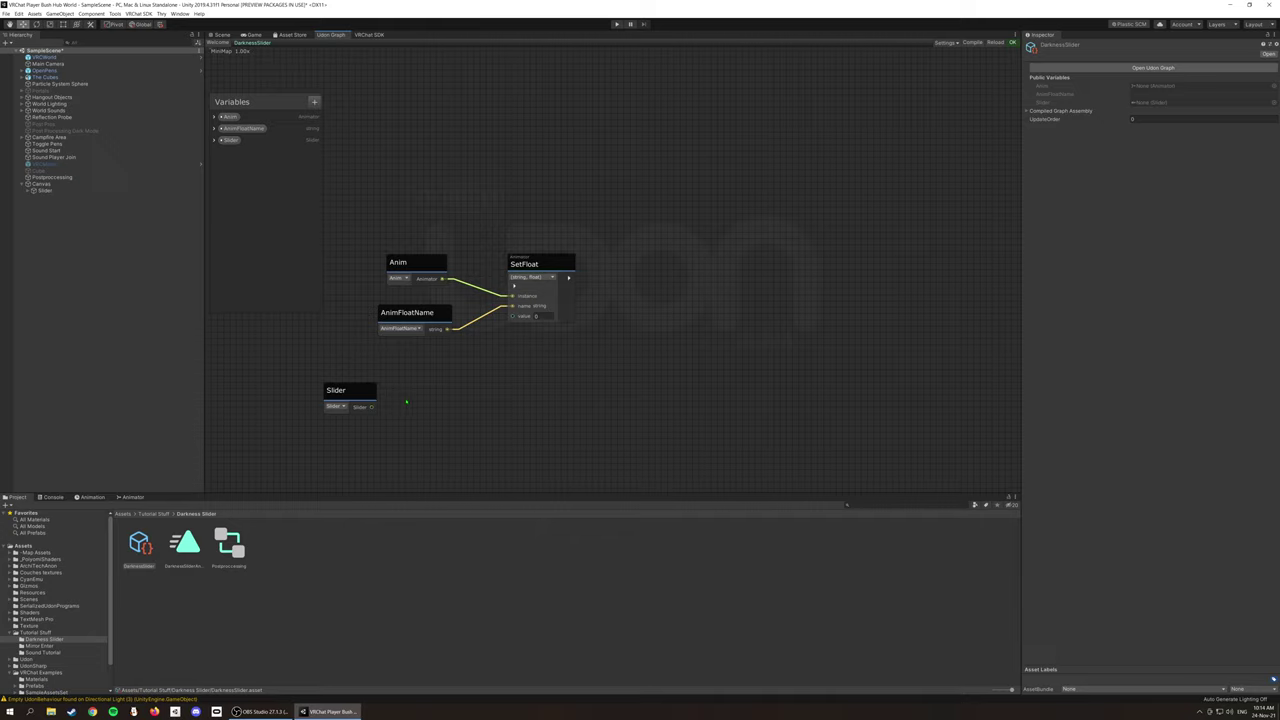
pyautogui.press('space')
pyautogui.write('slid')
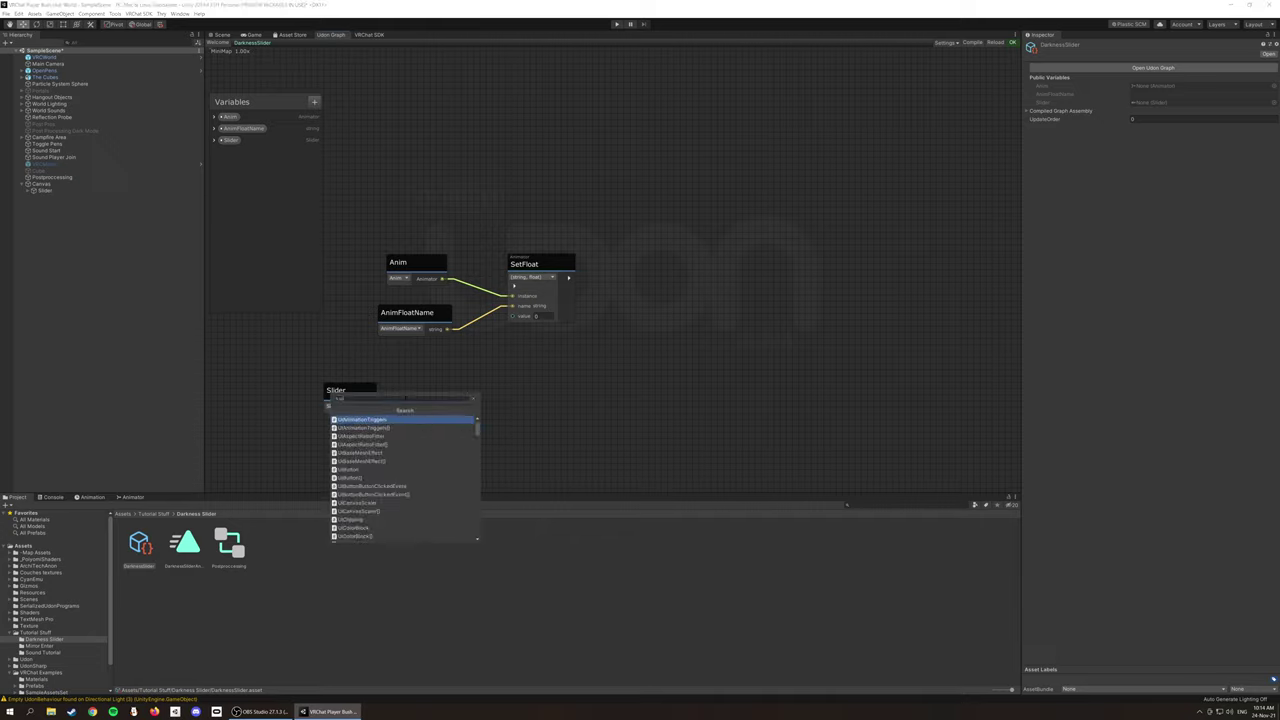
pyautogui.write('er')
pyautogui.press('Return')
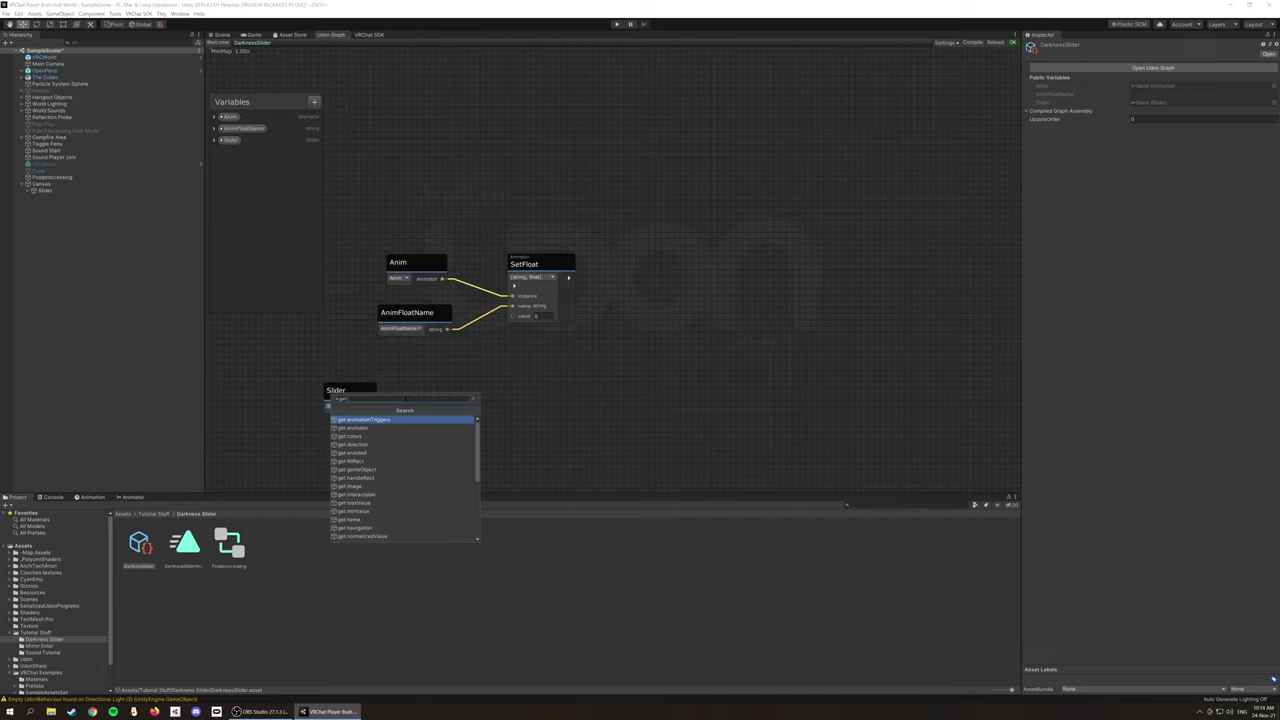
pyautogui.write('get va')
pyautogui.press('Return')
pyautogui.moveTo(372, 406)
pyautogui.mouseDown()
pyautogui.moveTo(401, 418)
pyautogui.moveTo(512, 316)
pyautogui.mouseUp()
pyautogui.moveTo(412, 400); pyautogui.dragTo(410, 352)
pyautogui.moveTo(343, 393); pyautogui.dragTo(343, 358)
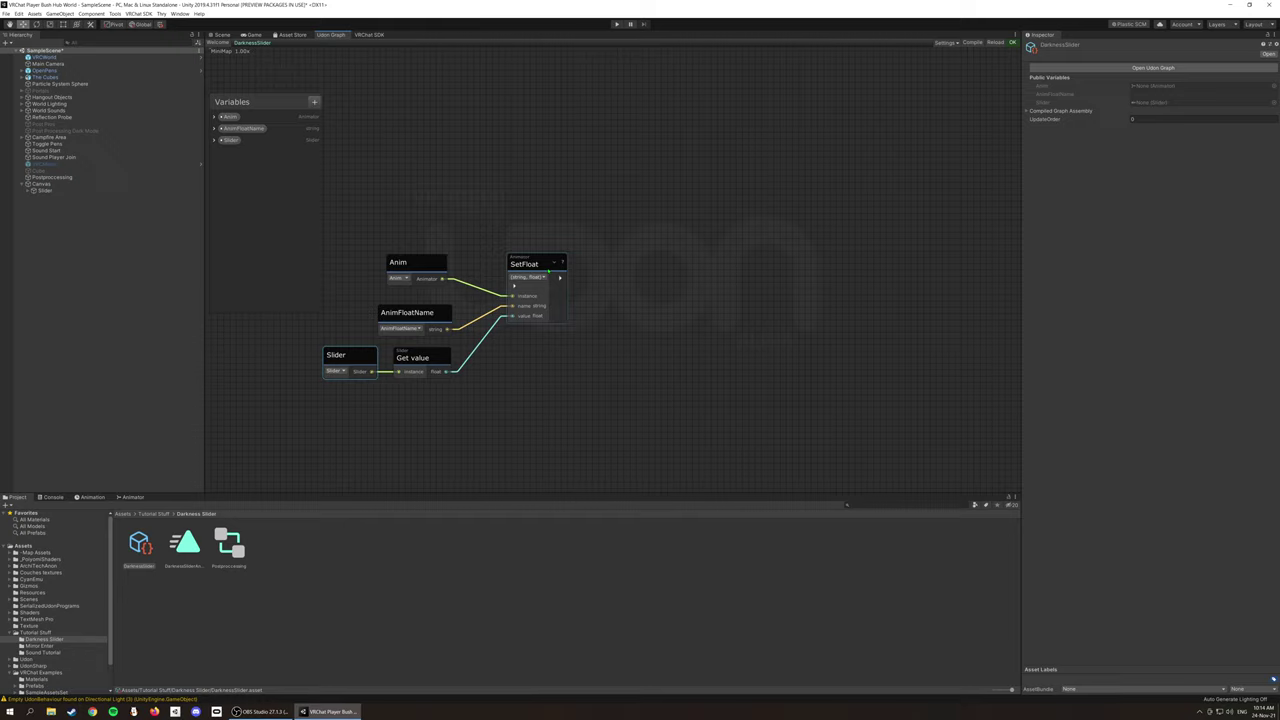
pyautogui.click(464, 198)
# Add a ChangeDarkness custom event that triggers SetFloat.
pyautogui.press('space')
pyautogui.write('cu')
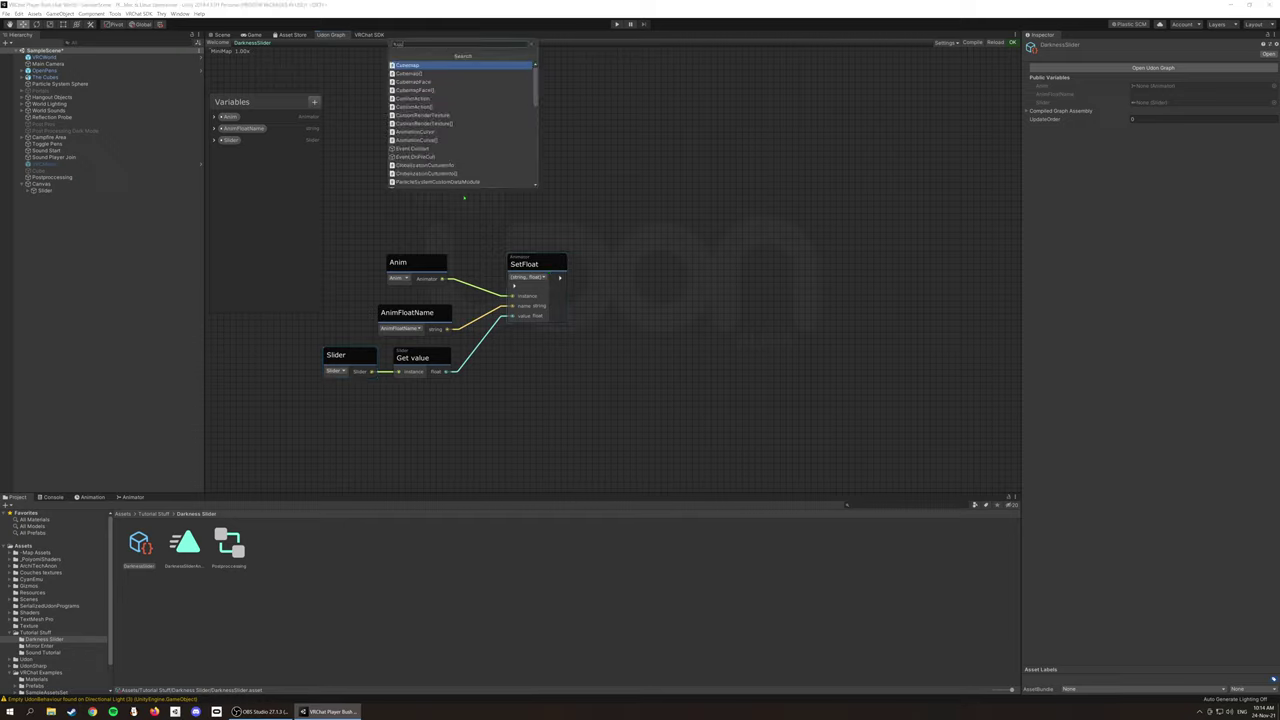
pyautogui.write('stomevent')
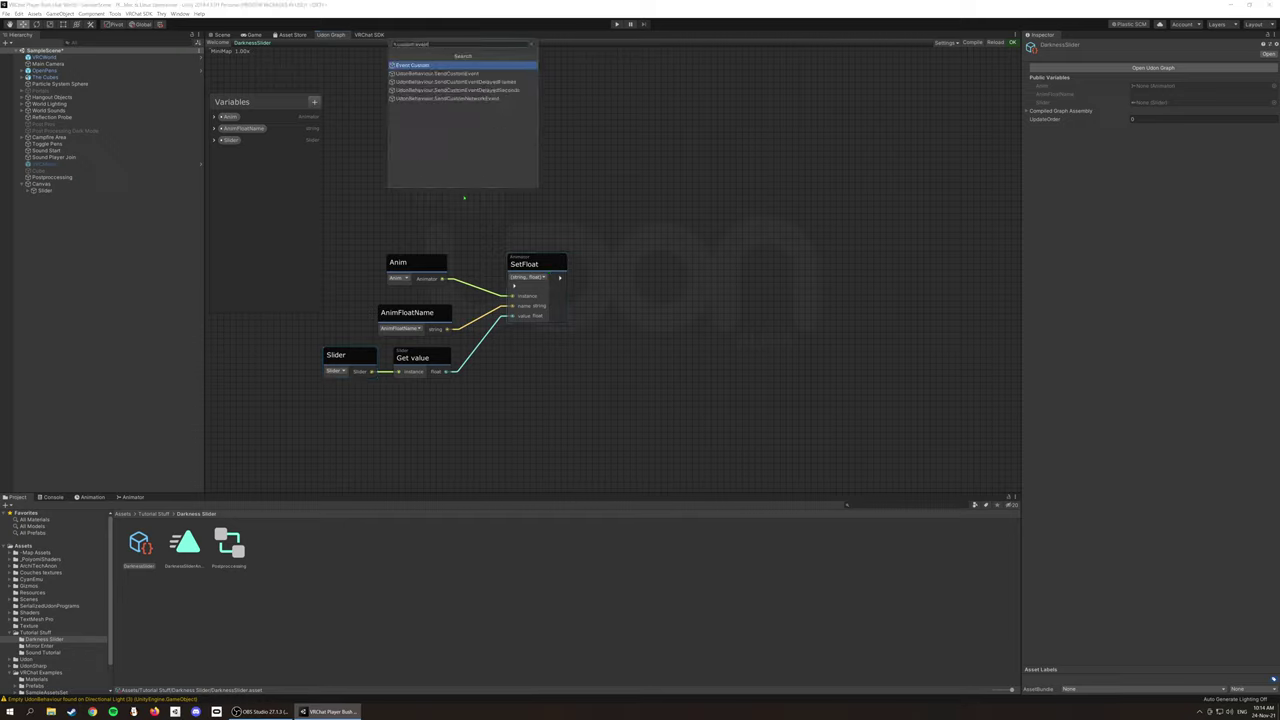
pyautogui.press('Return')
pyautogui.moveTo(496, 214); pyautogui.dragTo(400, 220)
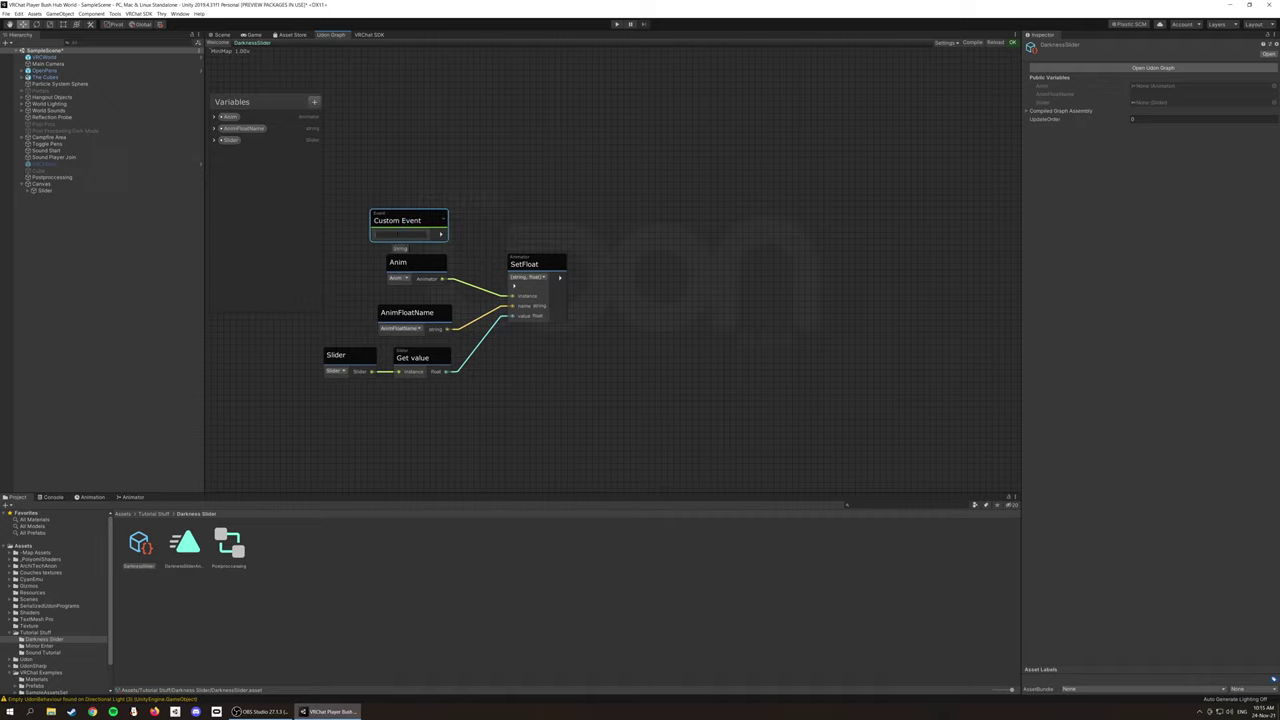
pyautogui.write('ChangeDarkness')
pyautogui.moveTo(440, 234); pyautogui.dragTo(514, 288)
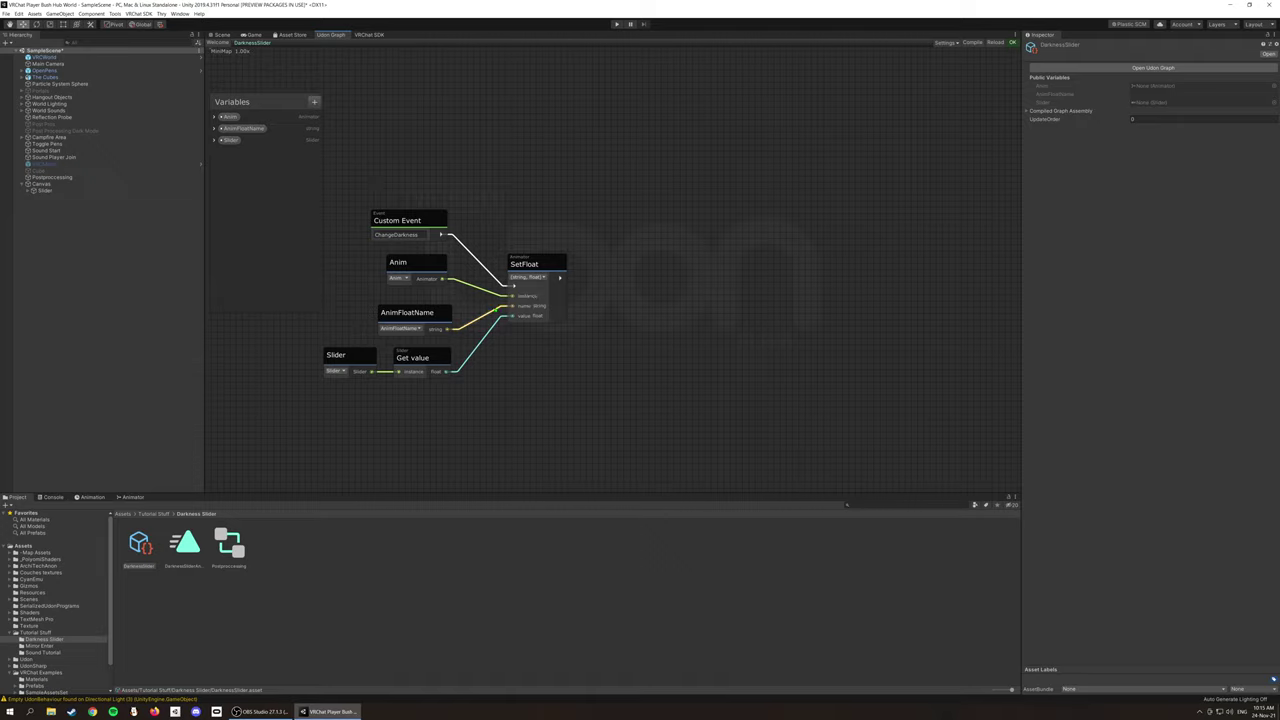
# Give the Slider's Udon Behaviour the DarknessSlider program, with Anim set to Postprocessing and Slider to itself.
pyautogui.click(68, 192)
pyautogui.moveTo(140, 545); pyautogui.dragTo(1158, 446)
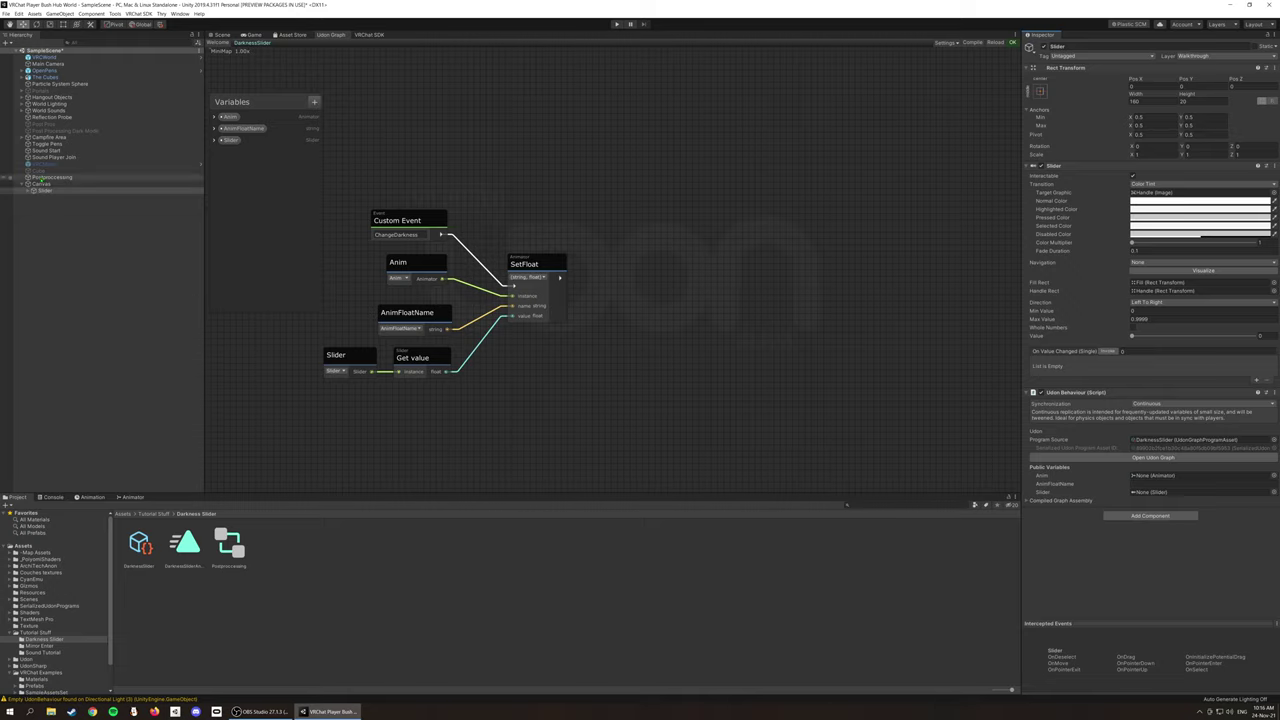
pyautogui.moveTo(1120, 460); pyautogui.dragTo(1152, 476)
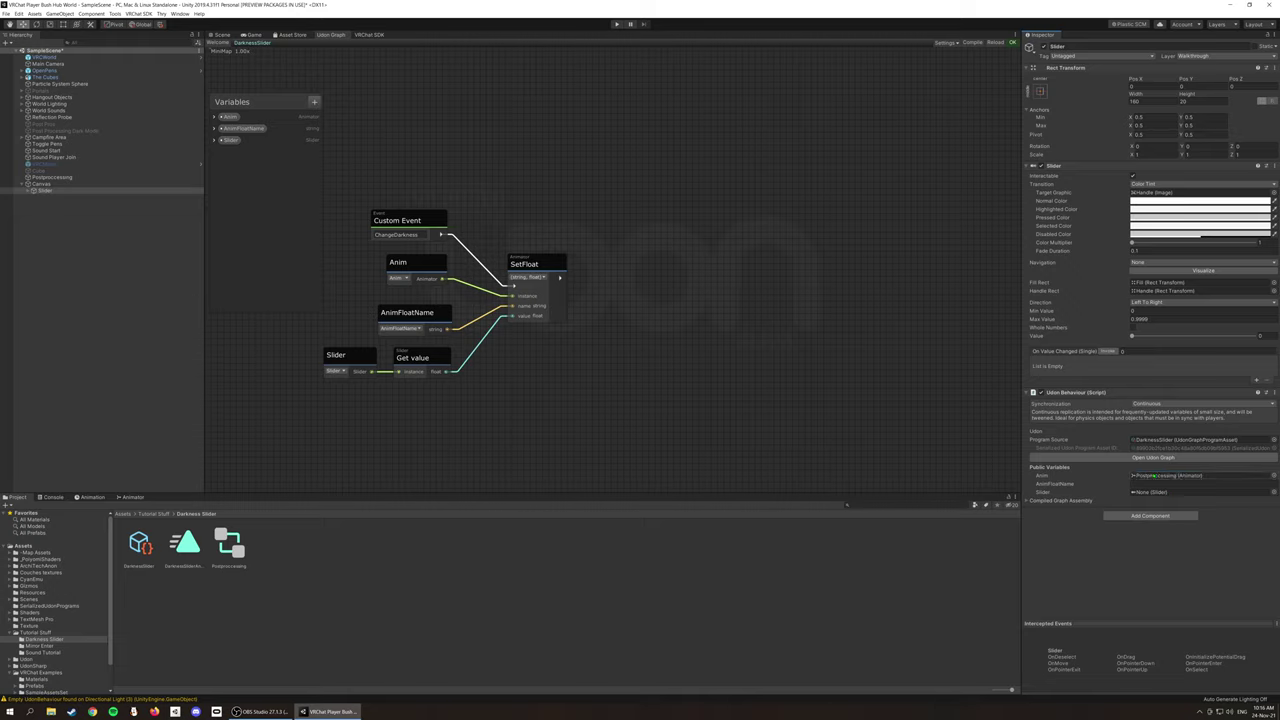
pyautogui.moveTo(42, 190); pyautogui.dragTo(1150, 492)
# Copy the DarknessFloat parameter name from the Animator into the AnimFloatName field.
pyautogui.click(128, 497)
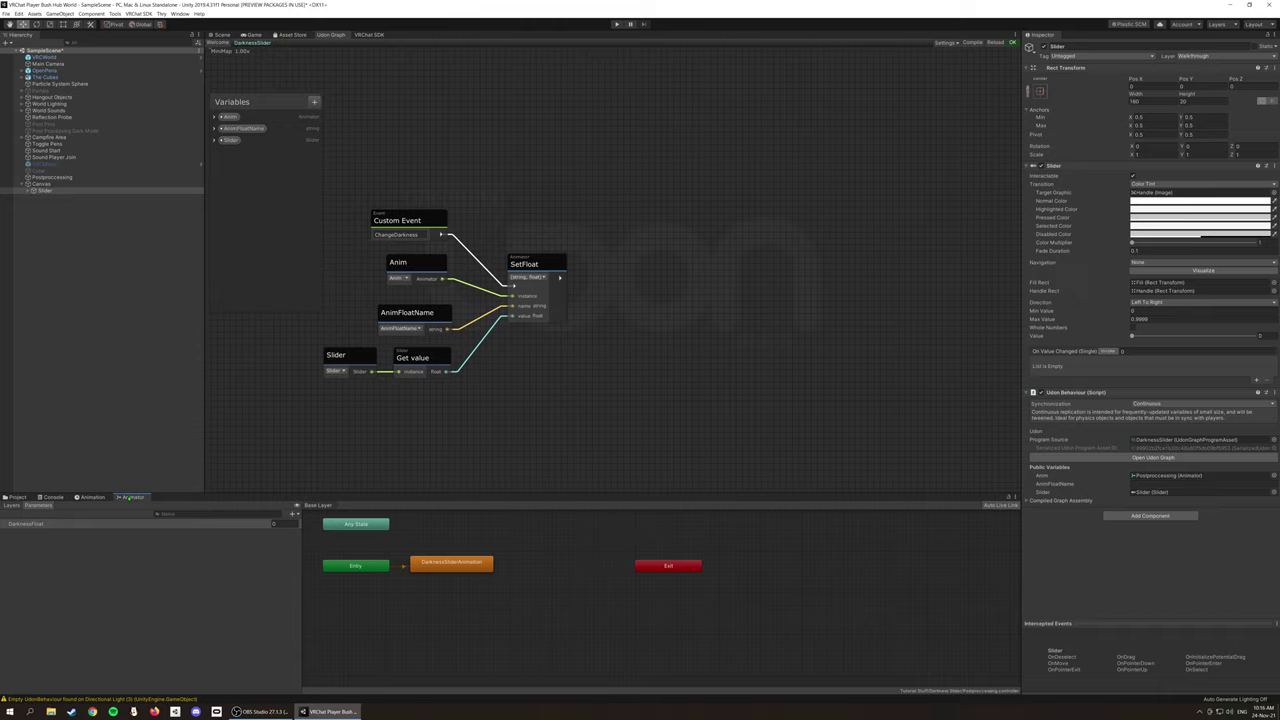
pyautogui.doubleClick(22, 525)
pyautogui.hotkey('ctrl', 'c')
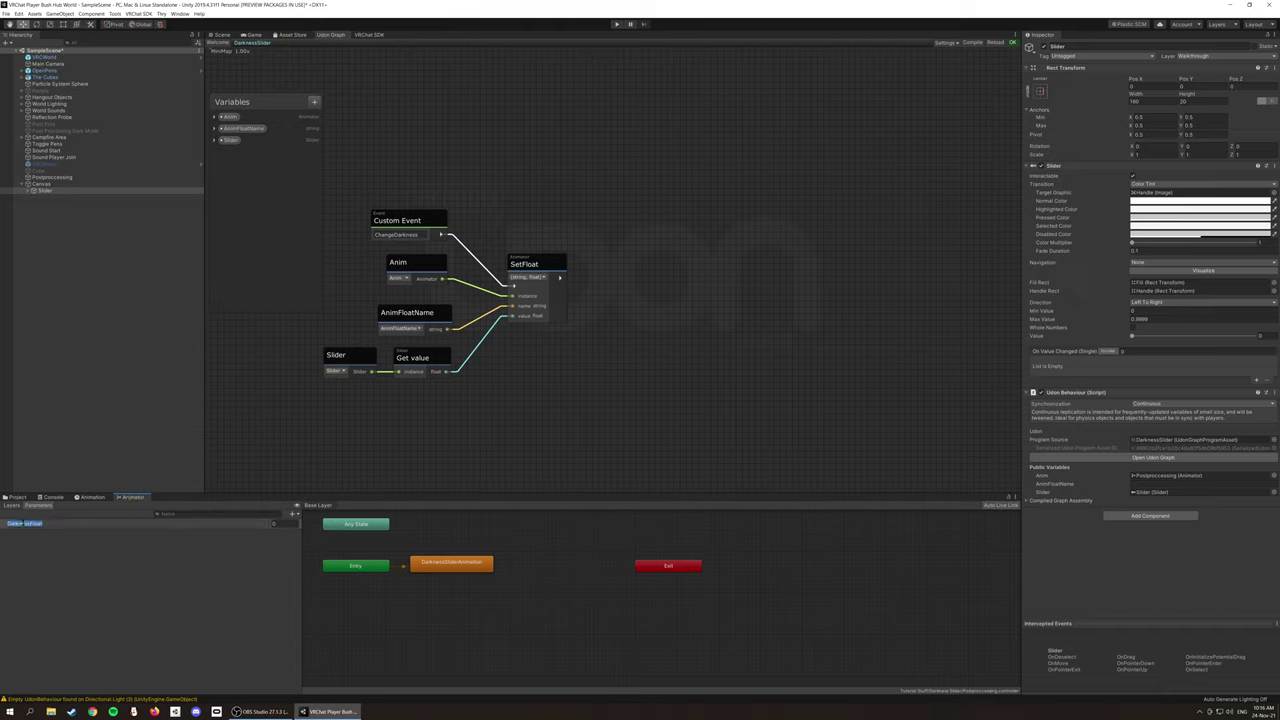
pyautogui.click(1190, 484)
pyautogui.hotkey('ctrl', 'v')
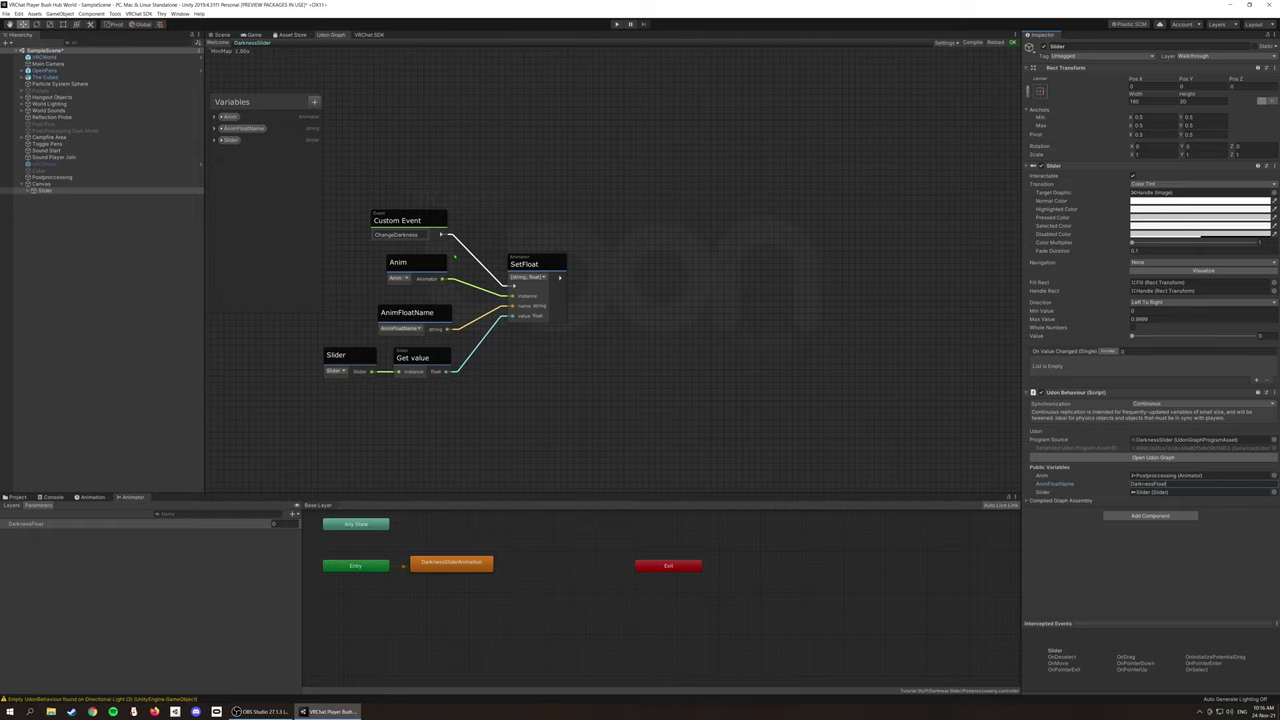
# Make On Value Changed call UdonBehaviour SendCustomEvent 'ChangeDarkness' on the Slider; open the VRChat SDK panel.
pyautogui.click(1256, 380)
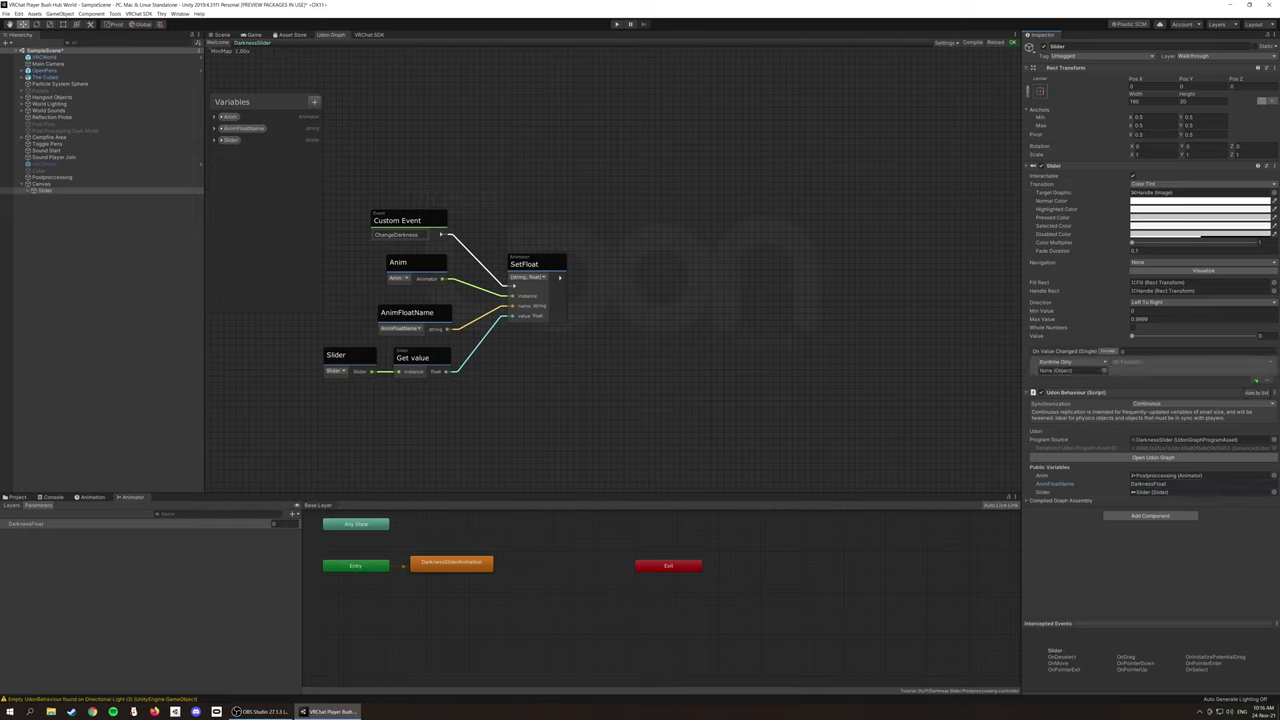
pyautogui.moveTo(78, 193); pyautogui.dragTo(1071, 371)
pyautogui.click(1137, 365)
pyautogui.moveTo(1140, 405)
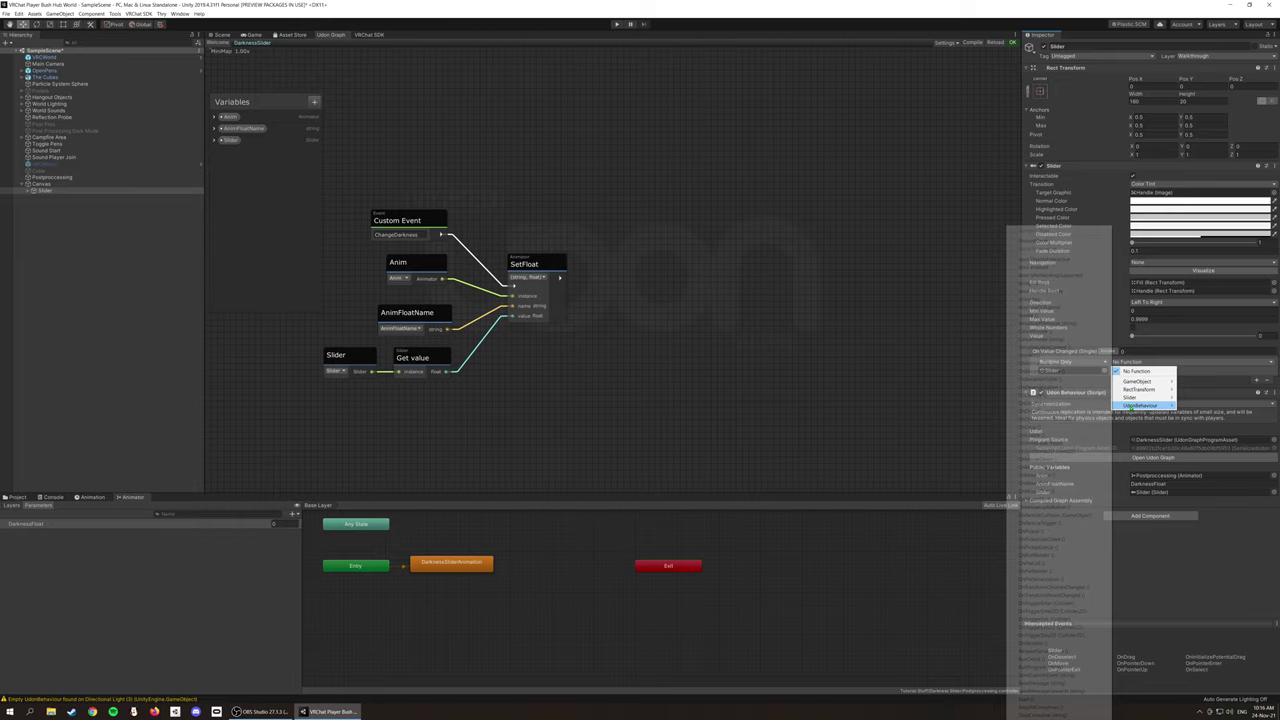
pyautogui.click(1050, 675)
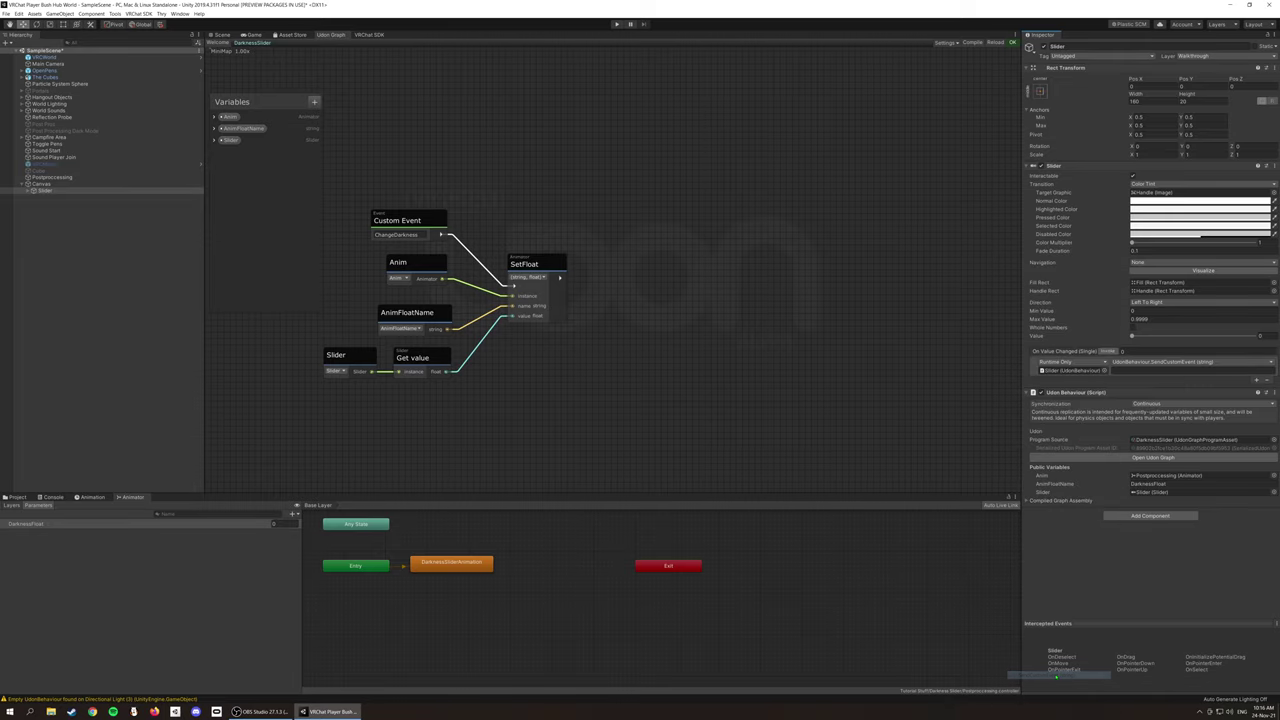
pyautogui.click(396, 234)
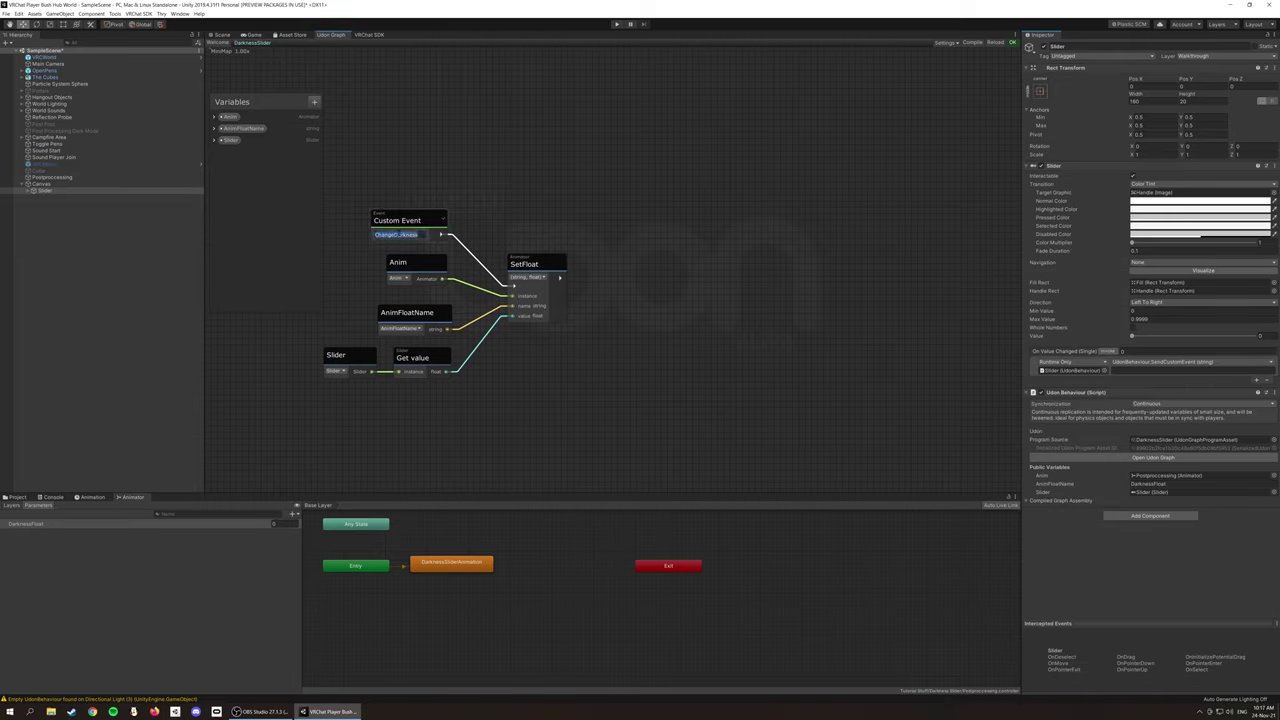
pyautogui.hotkey('ctrl', 'c')
pyautogui.click(1190, 370)
pyautogui.hotkey('ctrl', 'v')
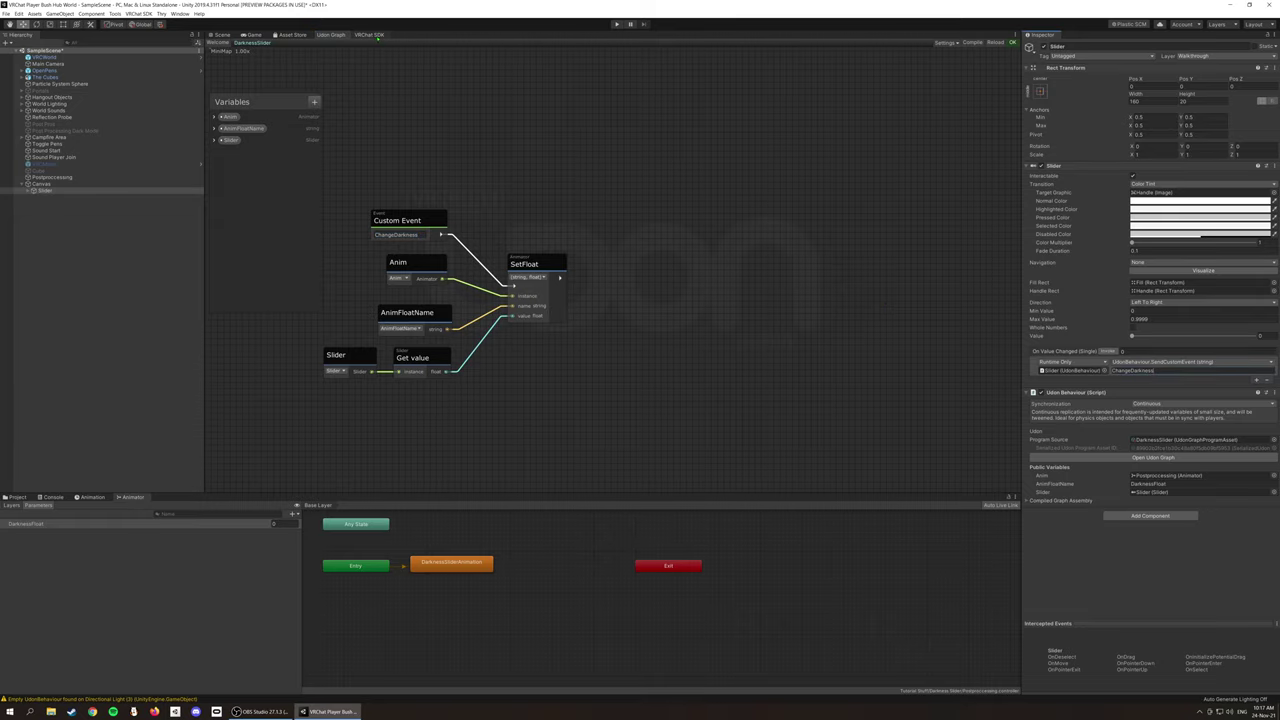
pyautogui.click(377, 37)
# Build & Test the world, then grab the slider knob in VRChat to change the darkness.
pyautogui.click(661, 431)
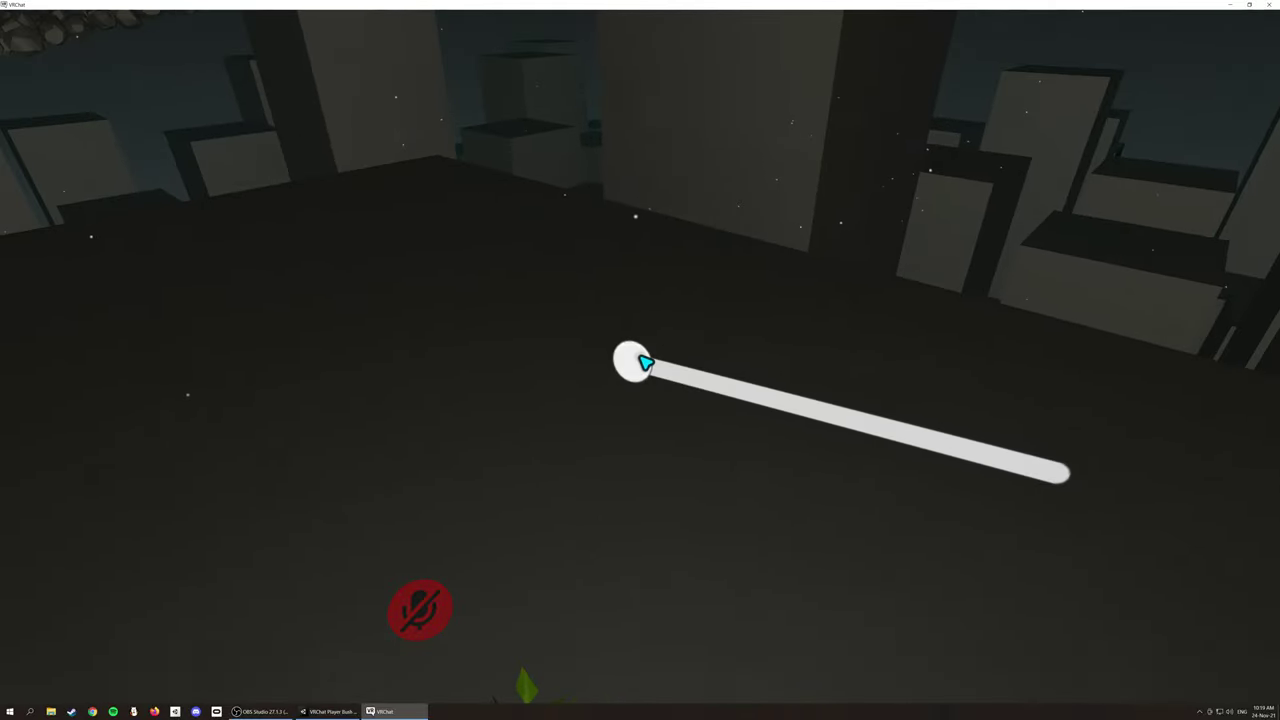
pyautogui.moveTo(645, 363); pyautogui.dragTo(645, 363)
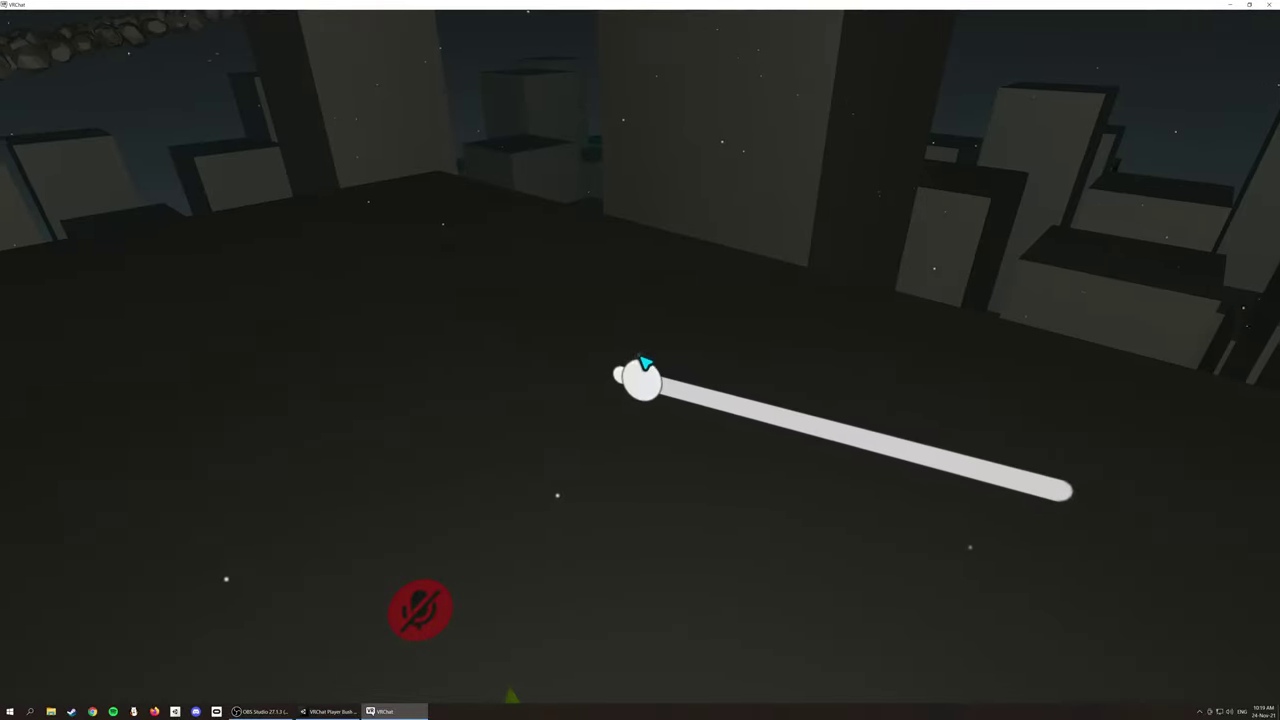